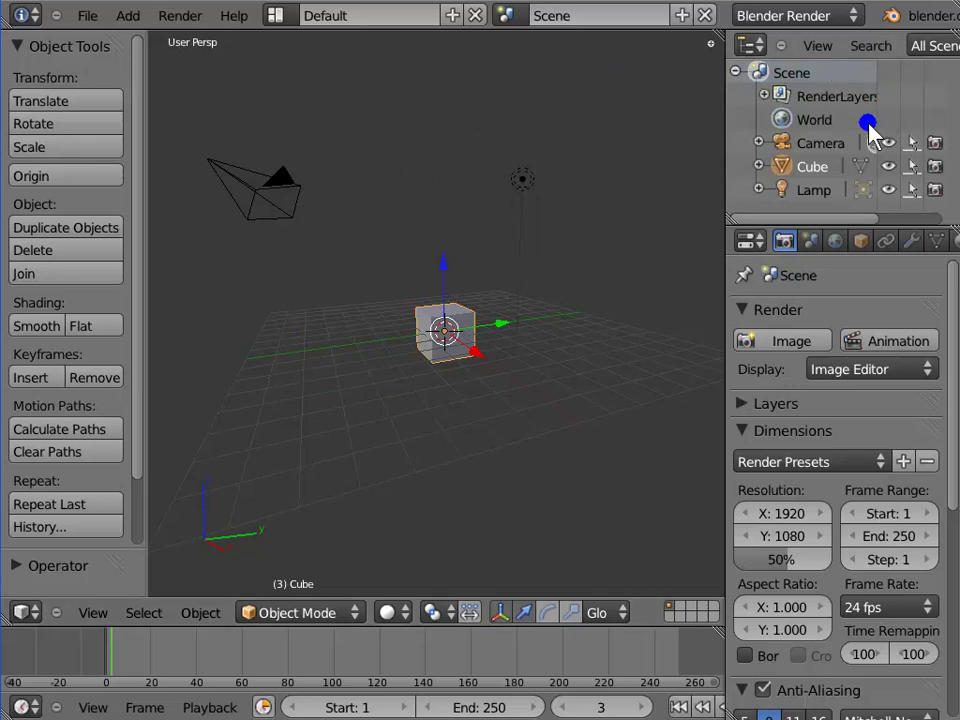
Enlarge the Outliner area by extending its lower border downward and its side border into the 3D view
click(868, 80)
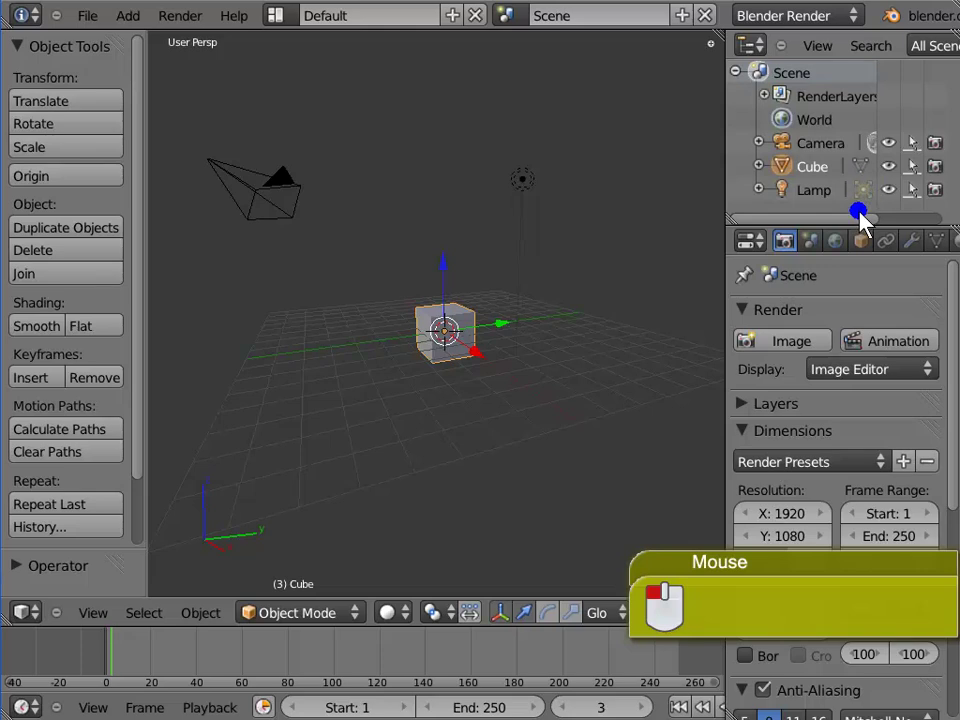
drag(858, 222, 858, 424)
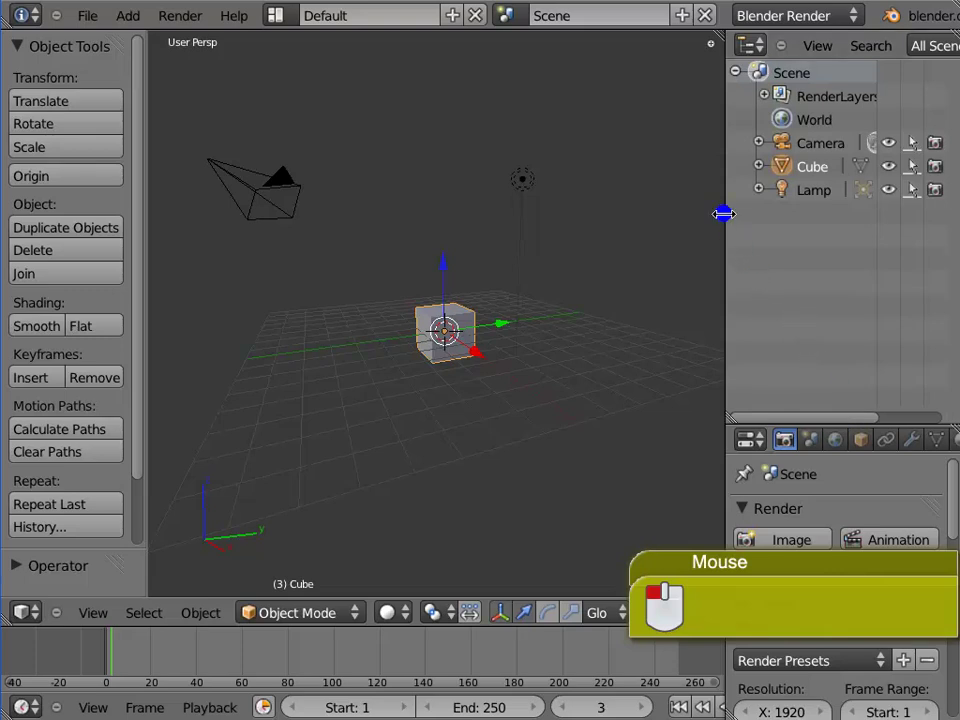
drag(724, 213, 506, 213)
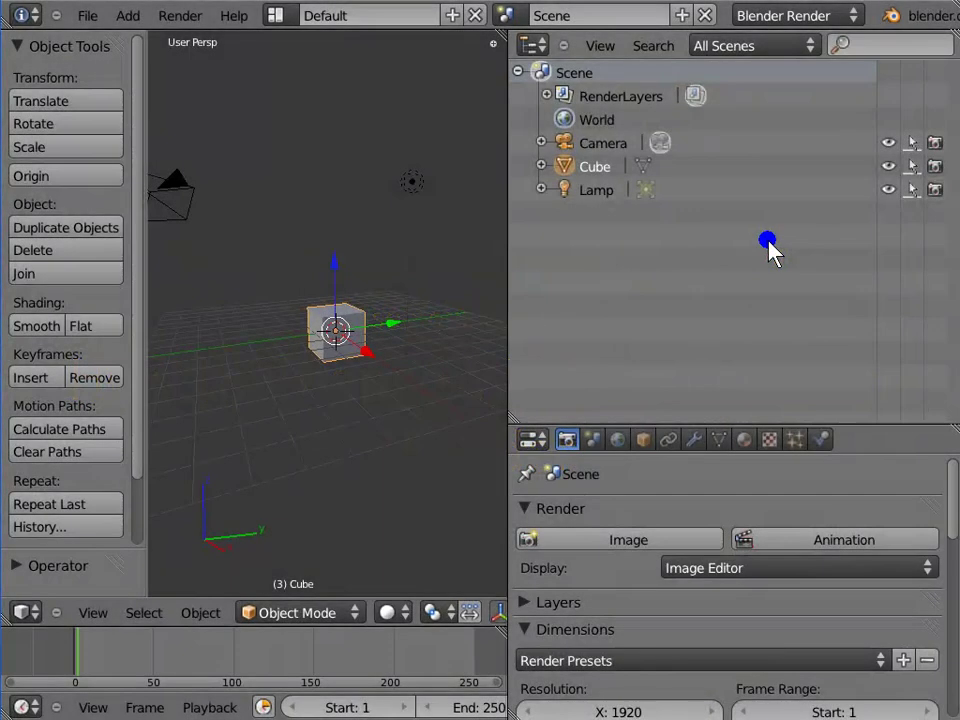
click(768, 243)
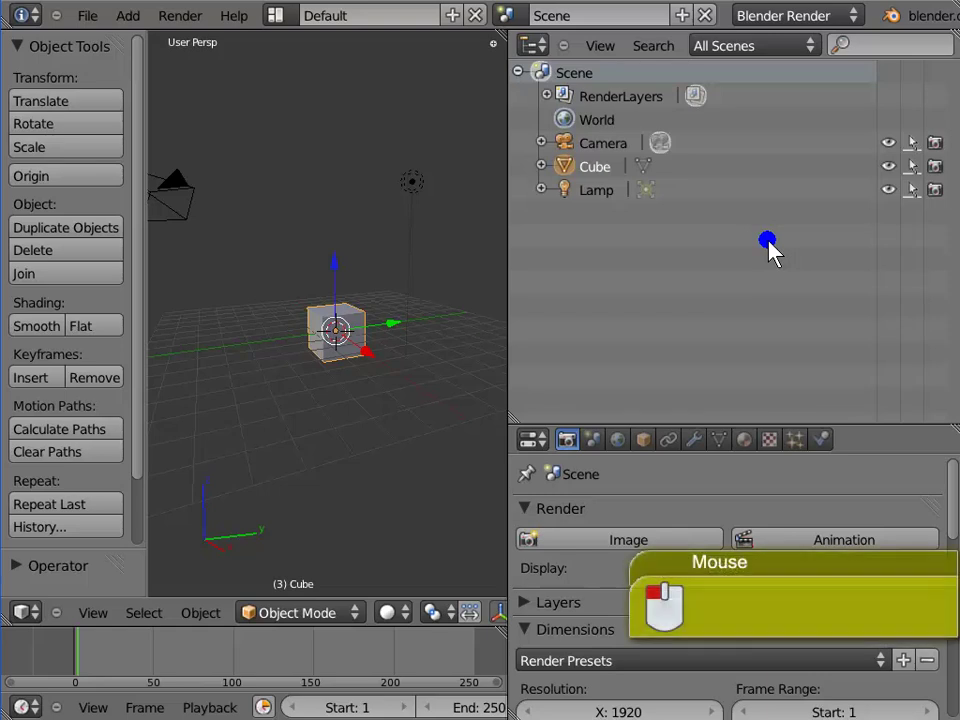
Turn the Outliner's restriction columns off and back on
click(603, 46)
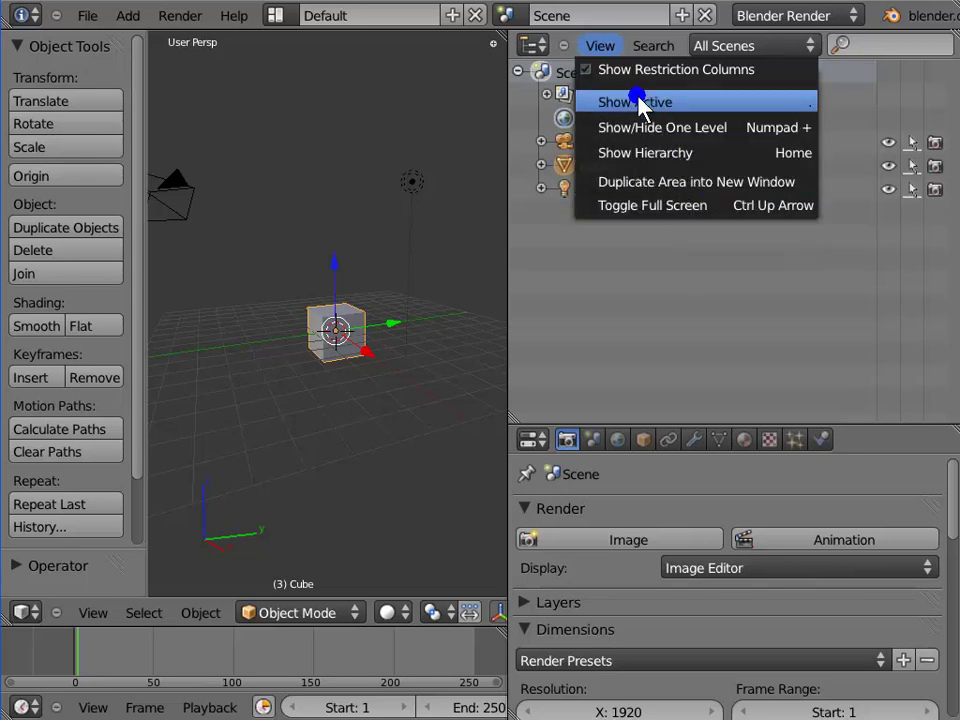
click(589, 72)
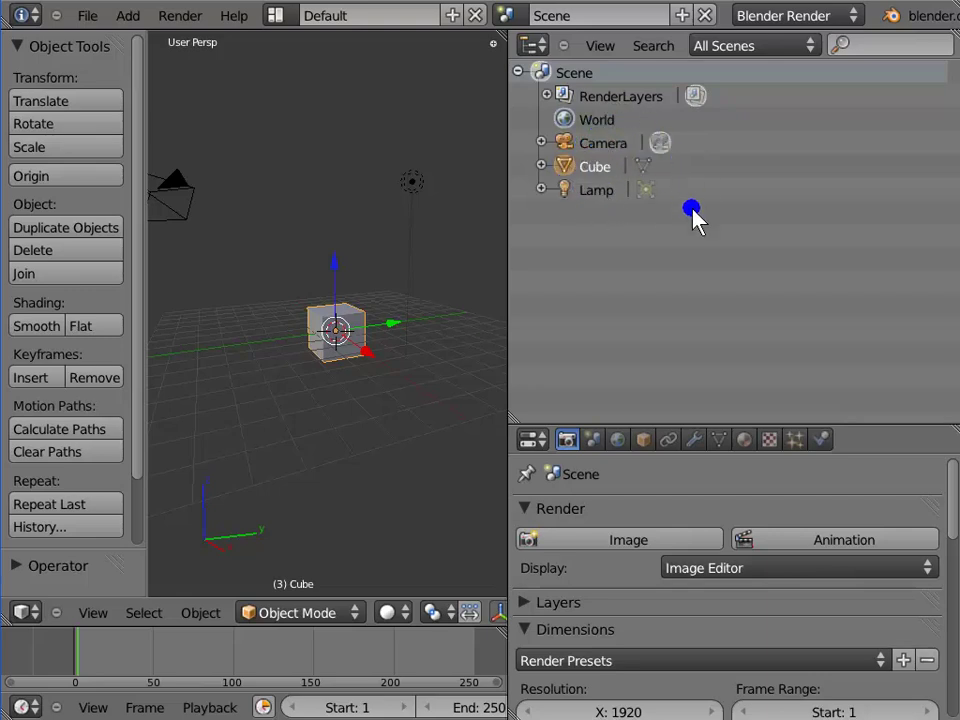
click(921, 218)
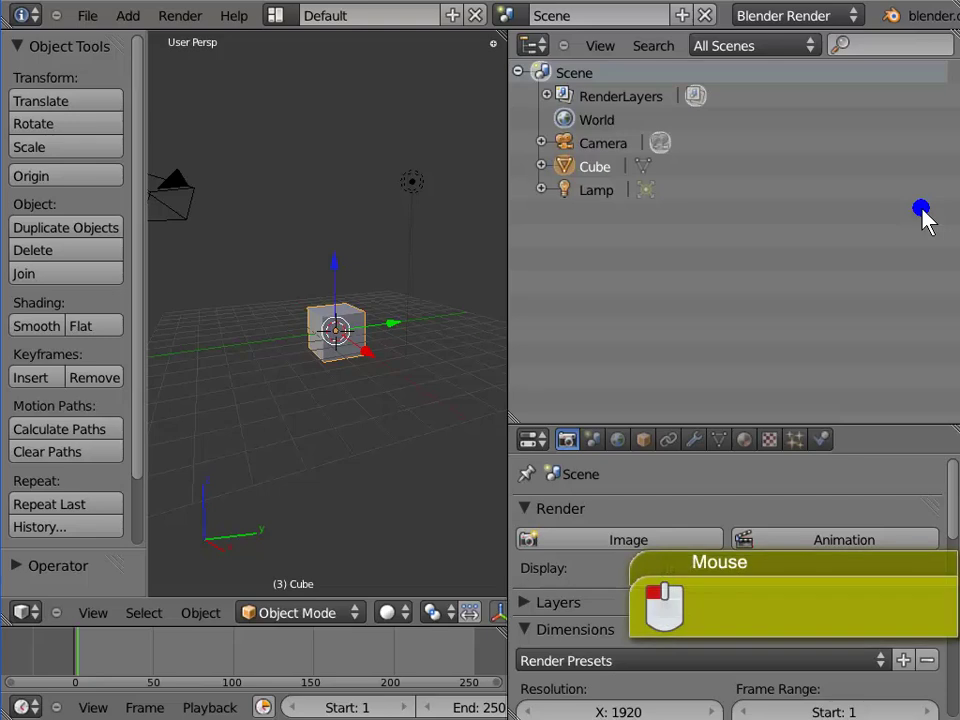
click(619, 55)
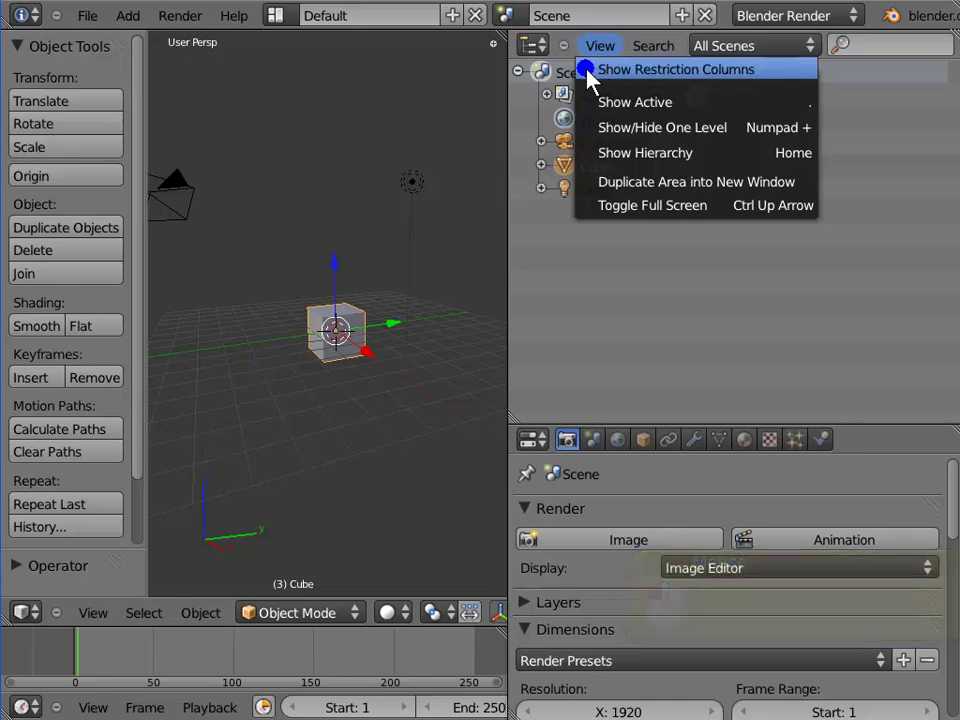
click(588, 70)
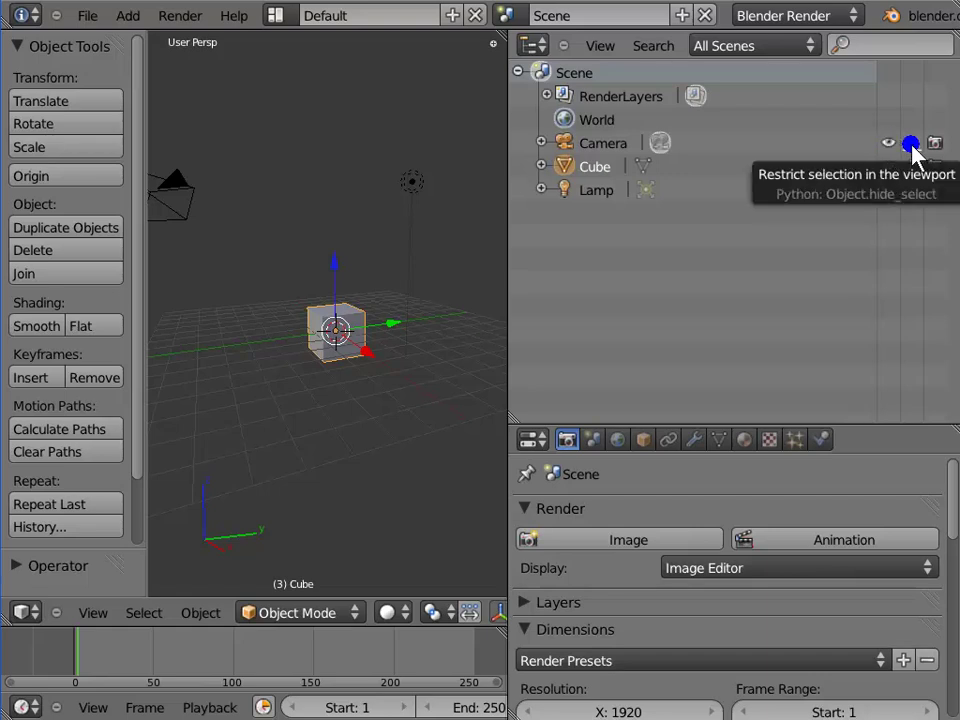
click(912, 145)
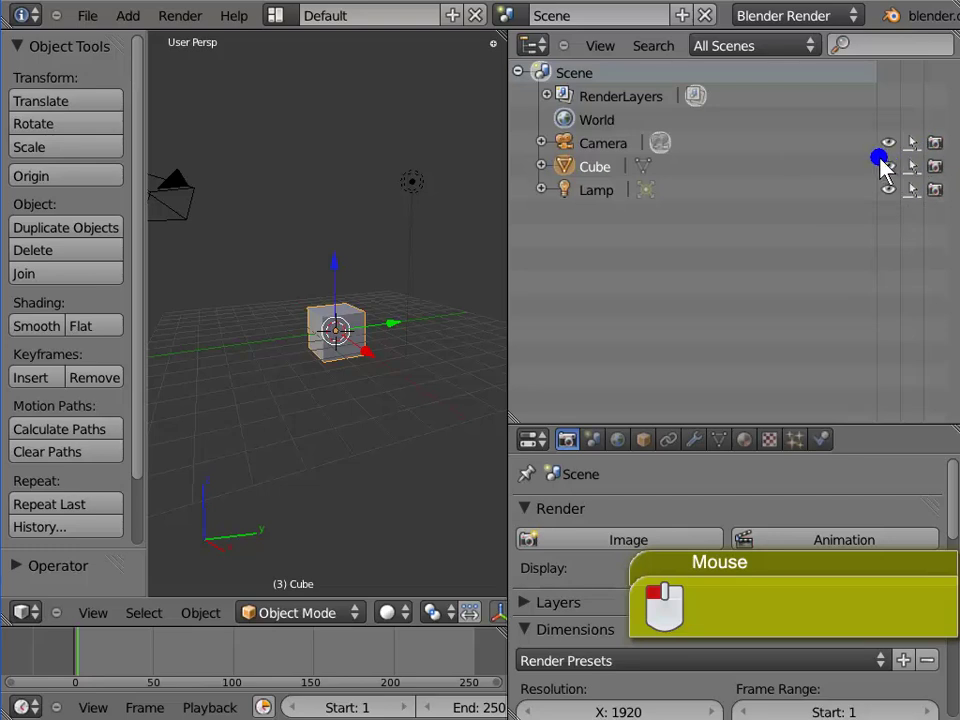
Expand the Cube's hierarchy in the Outliner through its mesh and Material down to the Tex texture
click(540, 166)
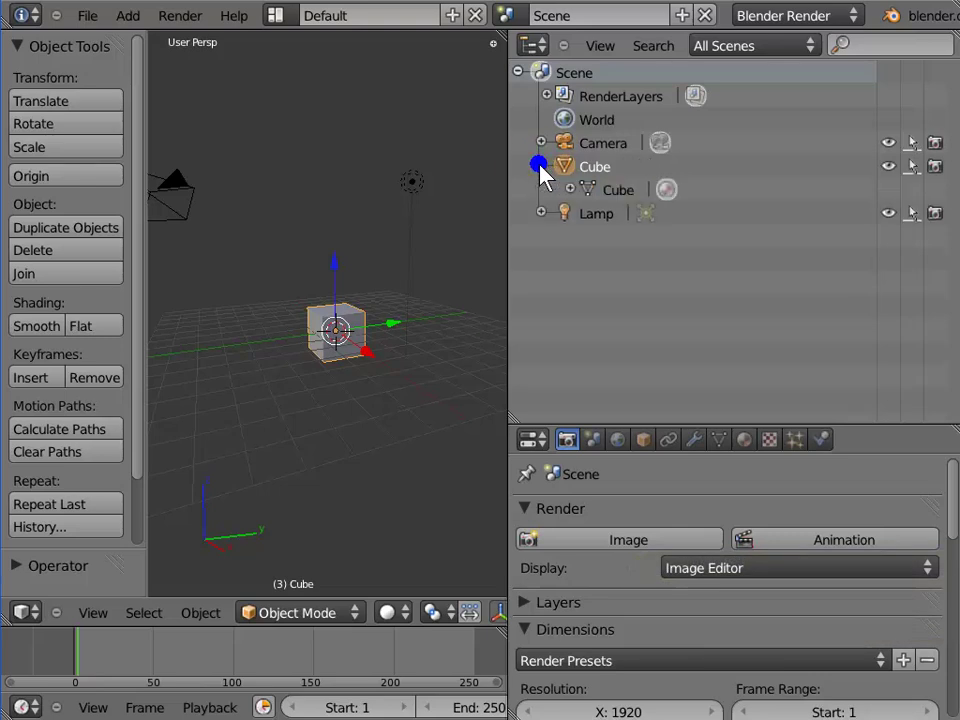
click(571, 190)
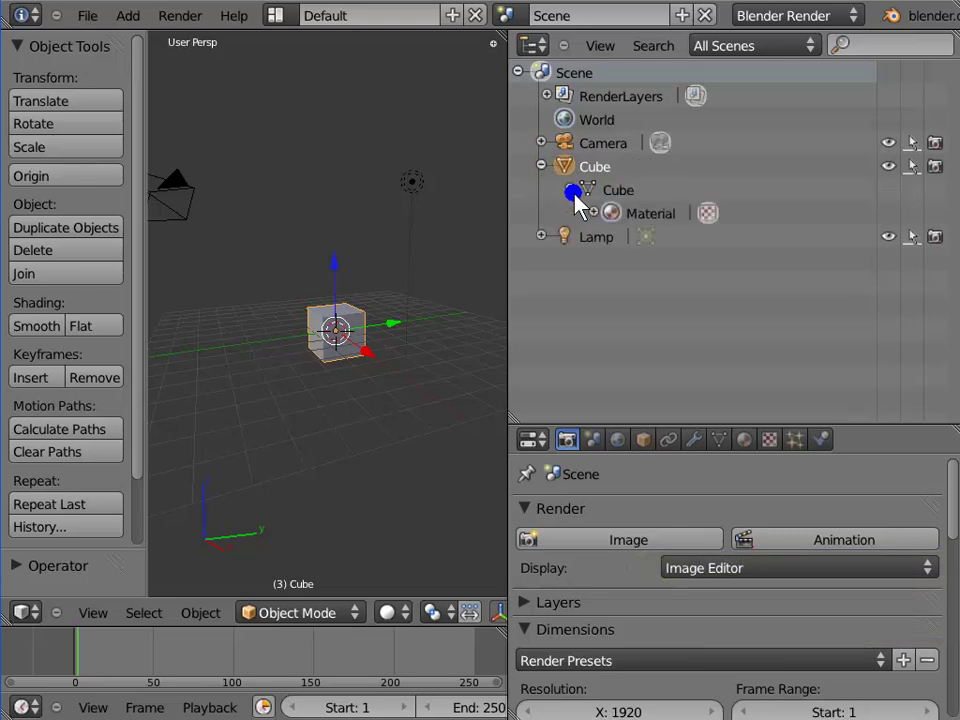
click(593, 213)
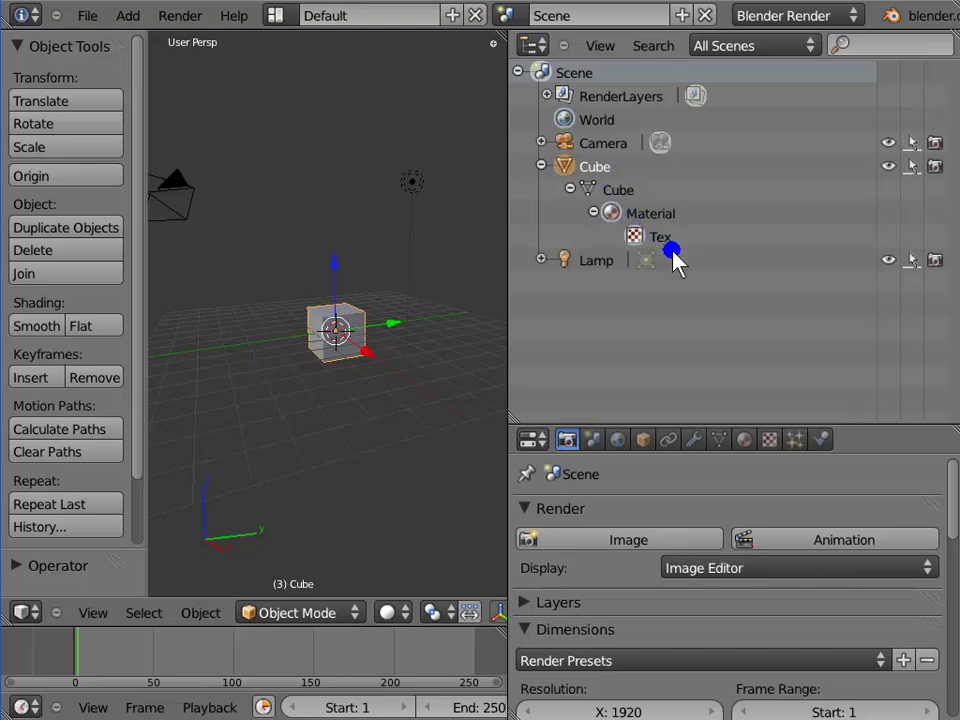
Hide the Cube in the viewport using its Outliner visibility restriction and show it again
click(886, 167)
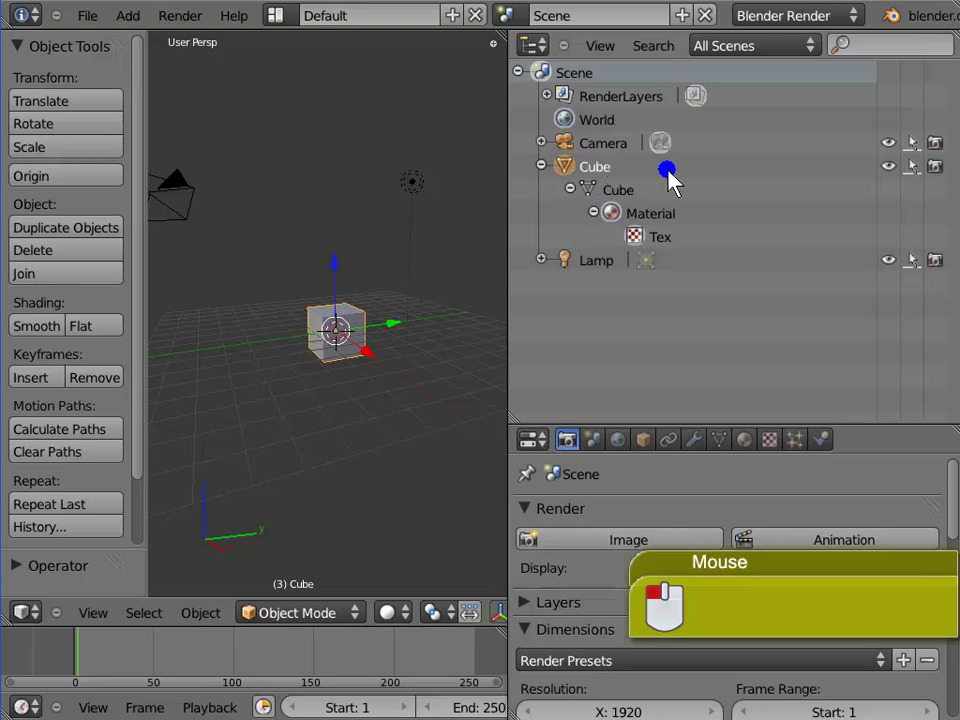
click(888, 167)
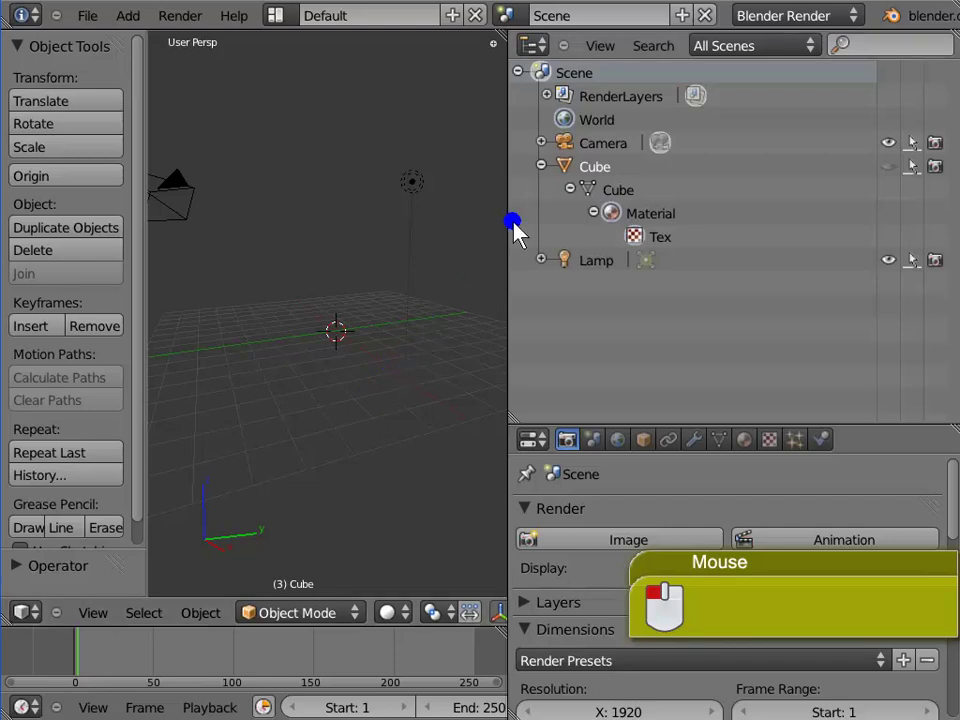
click(888, 167)
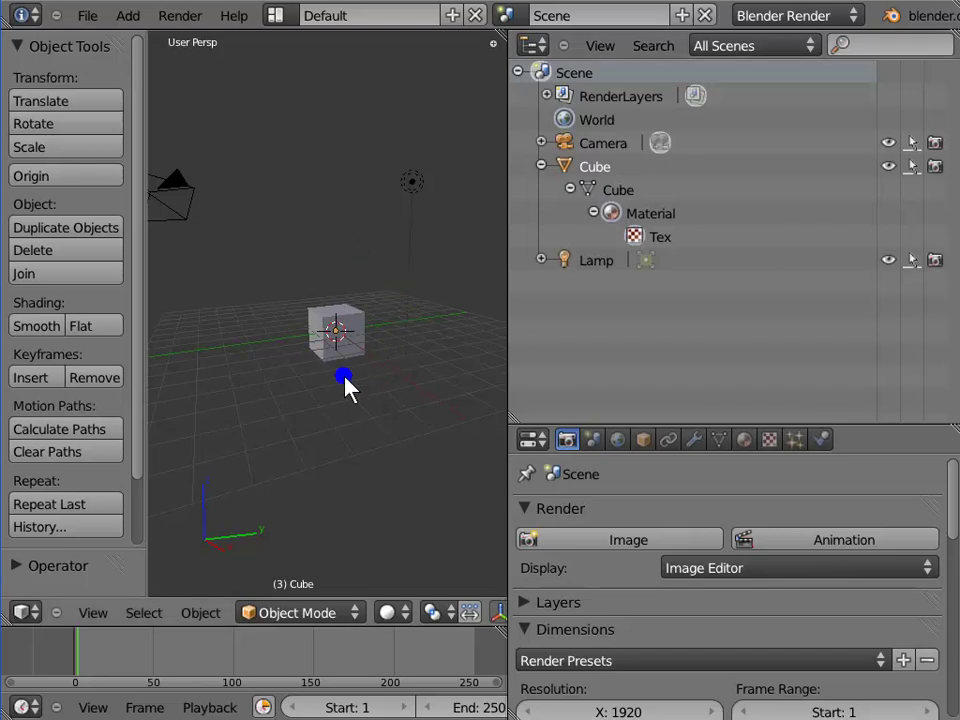
Disable the Cube's viewport selectability, try selecting it, and select the cube after making it selectable again
click(916, 168)
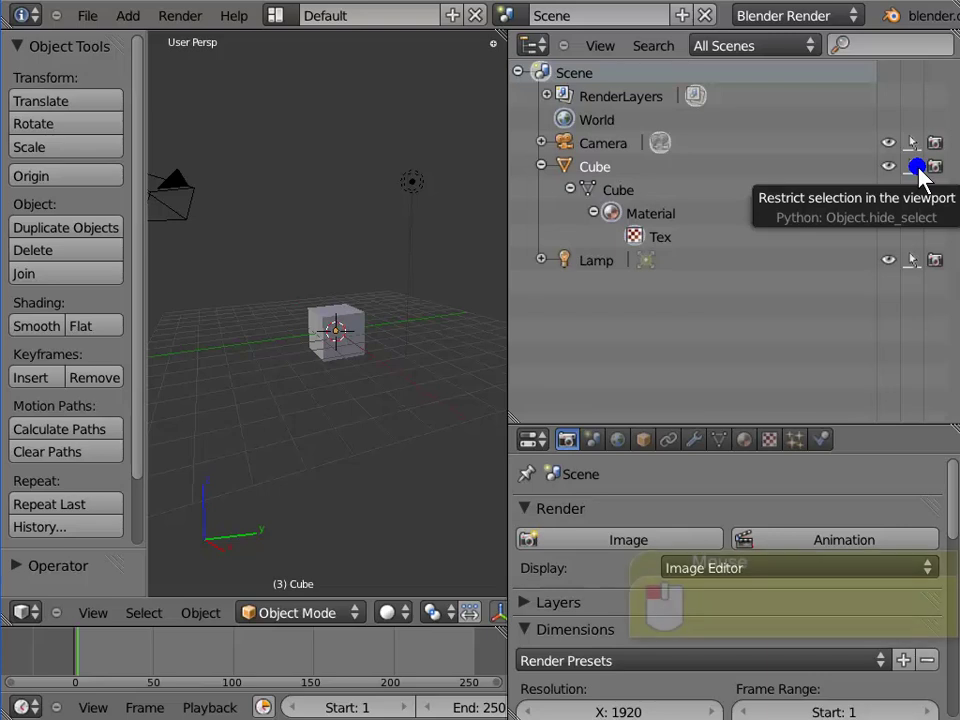
drag(918, 171, 745, 178)
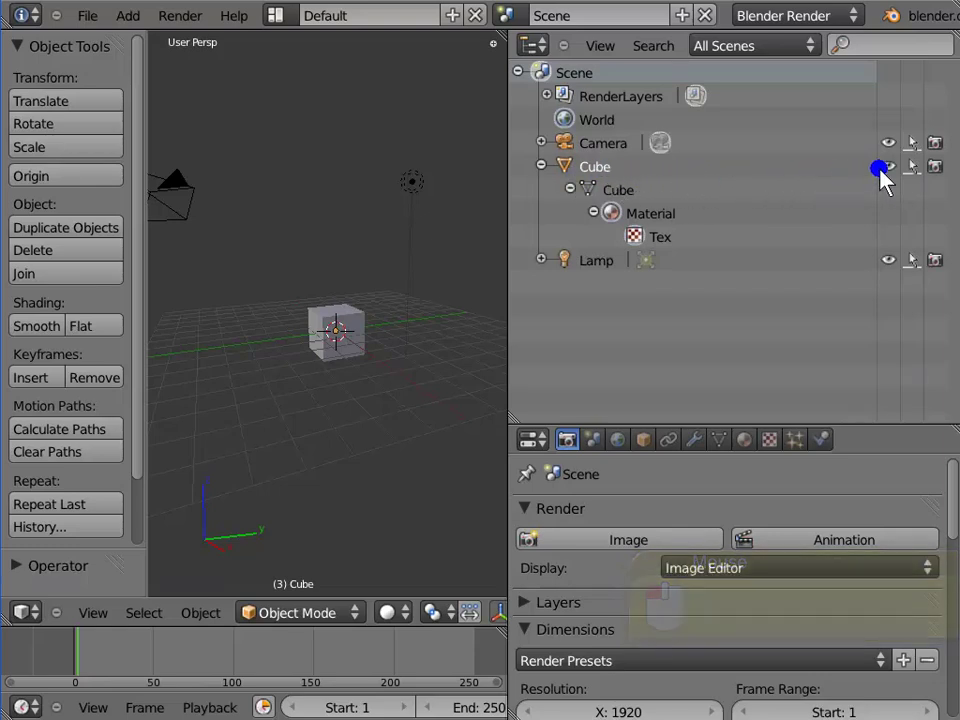
right_click(914, 170)
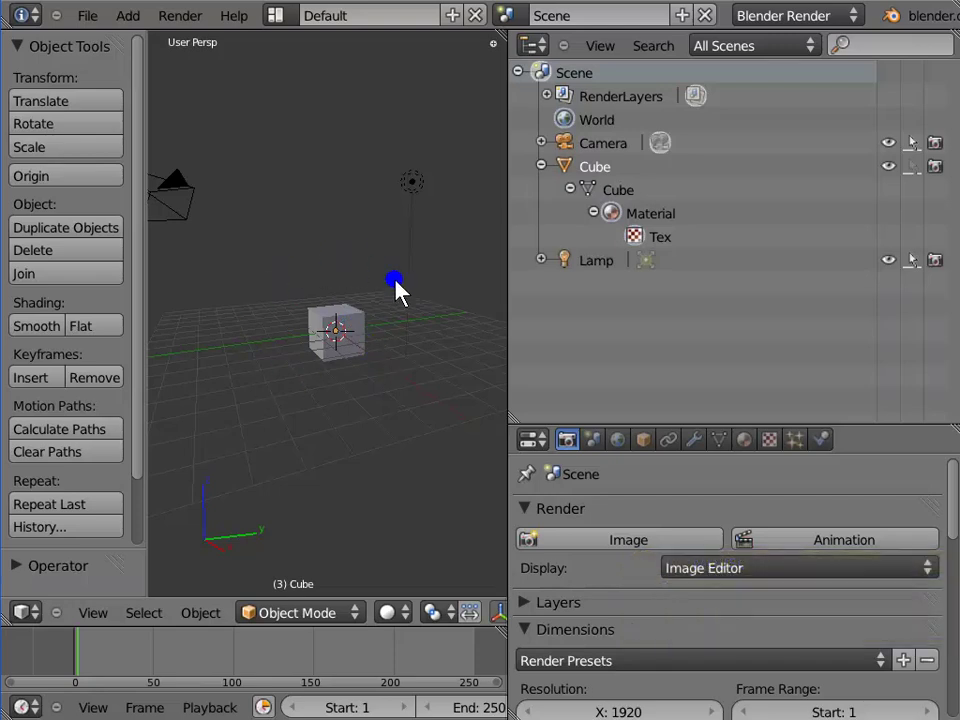
click(349, 378)
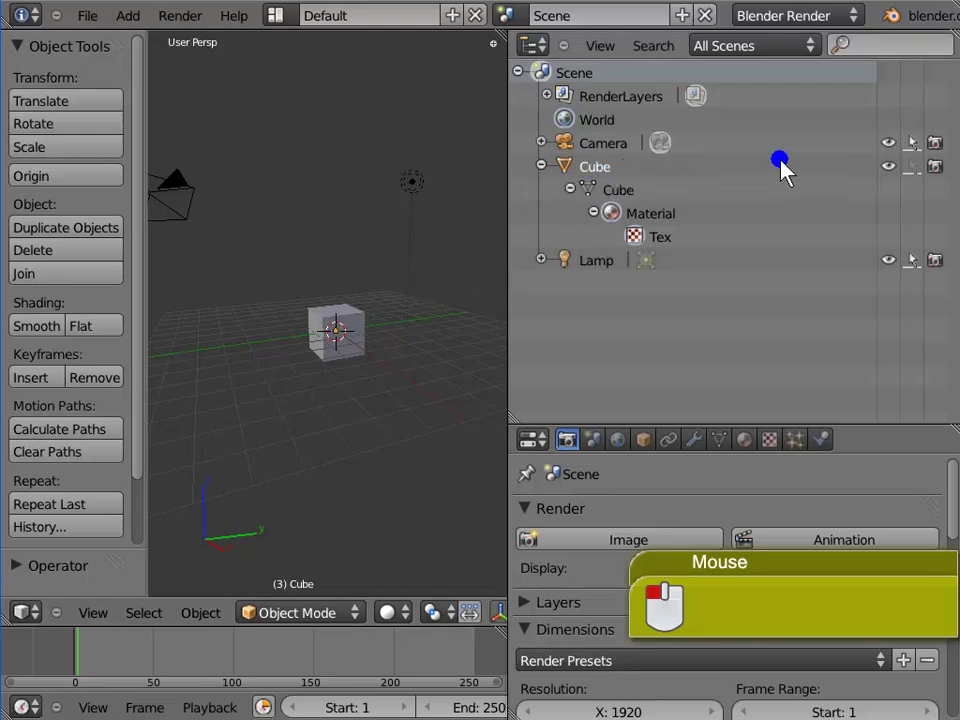
right_click(914, 176)
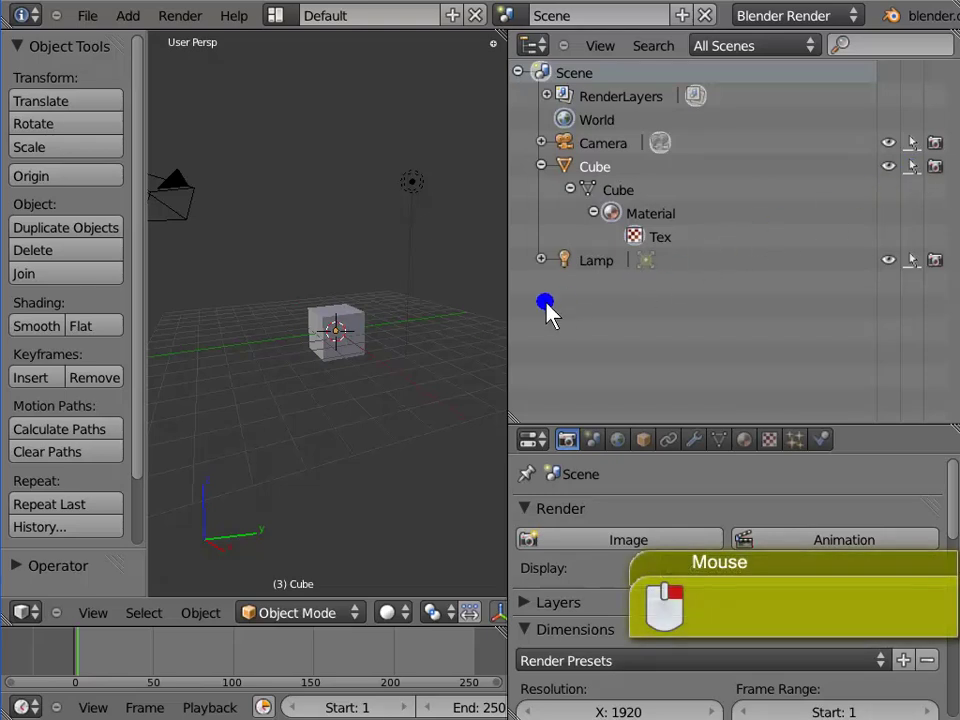
right_click(356, 344)
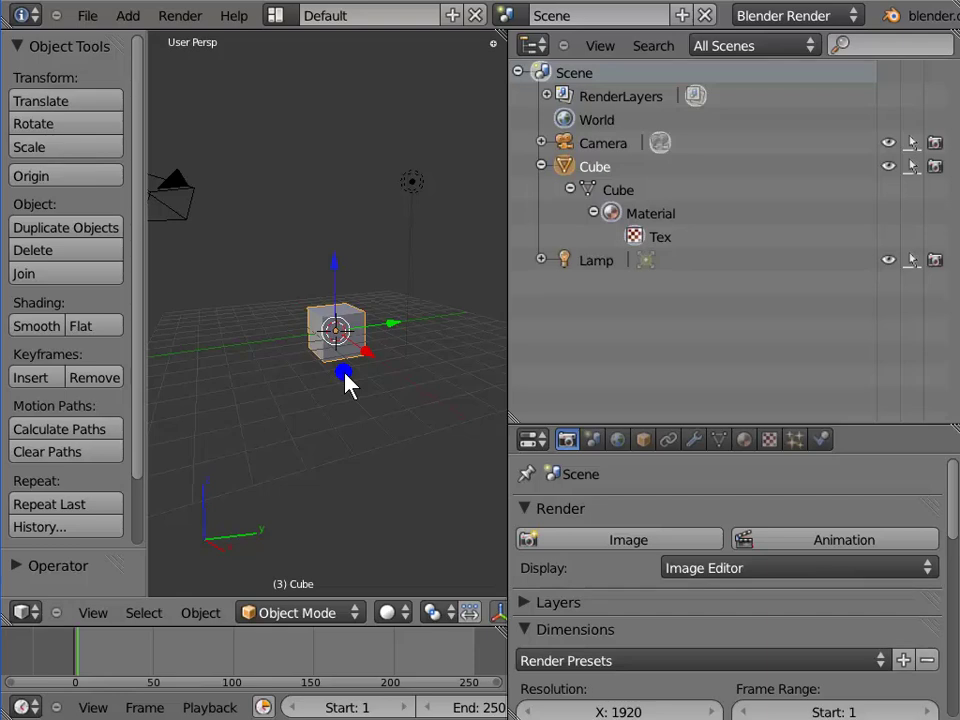
Exclude the Cube from rendering in the Outliner, render the scene as a test and close the render
click(932, 166)
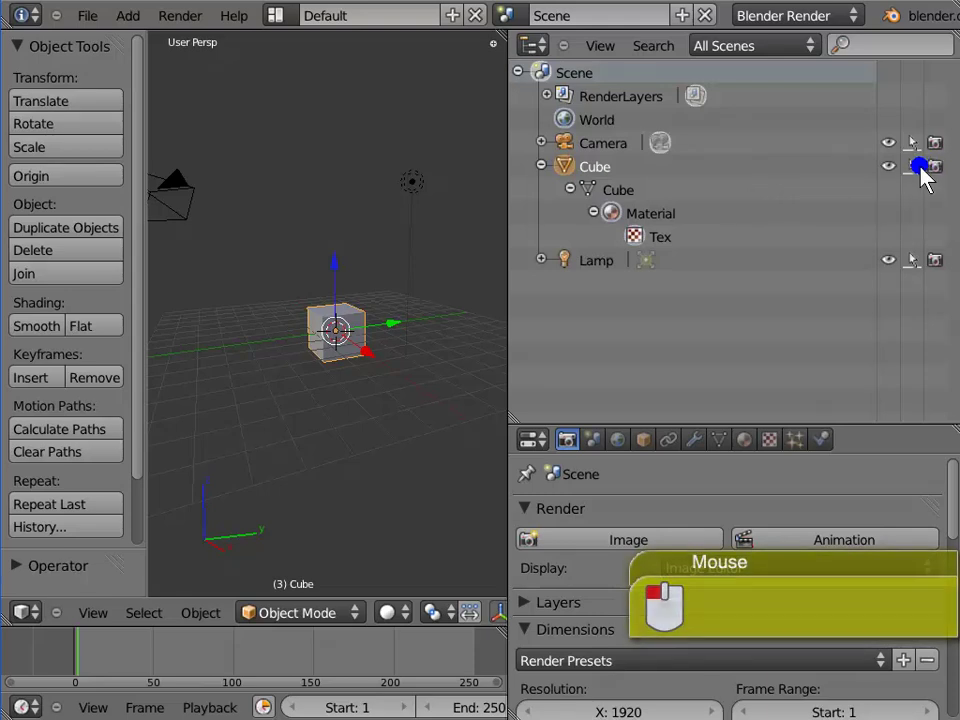
key(F12)
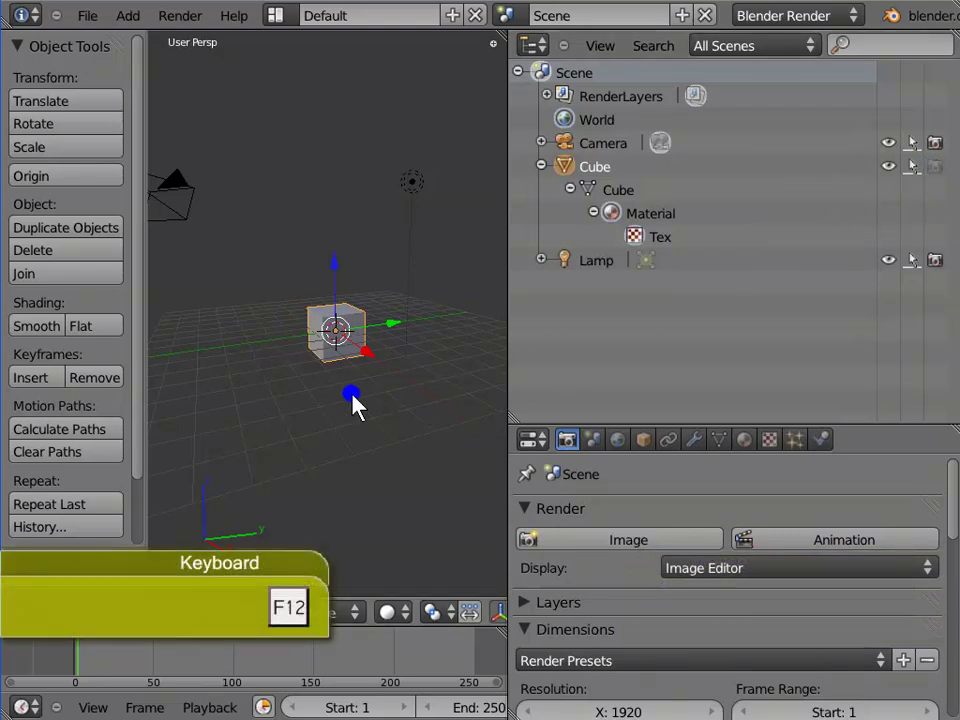
key(F12)
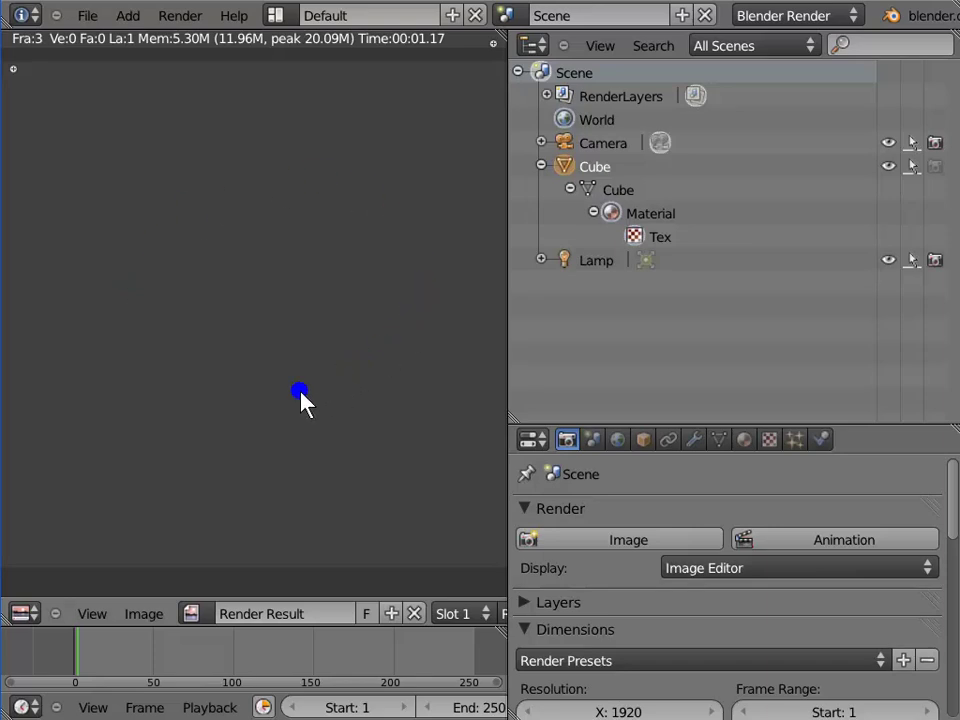
key(Escape)
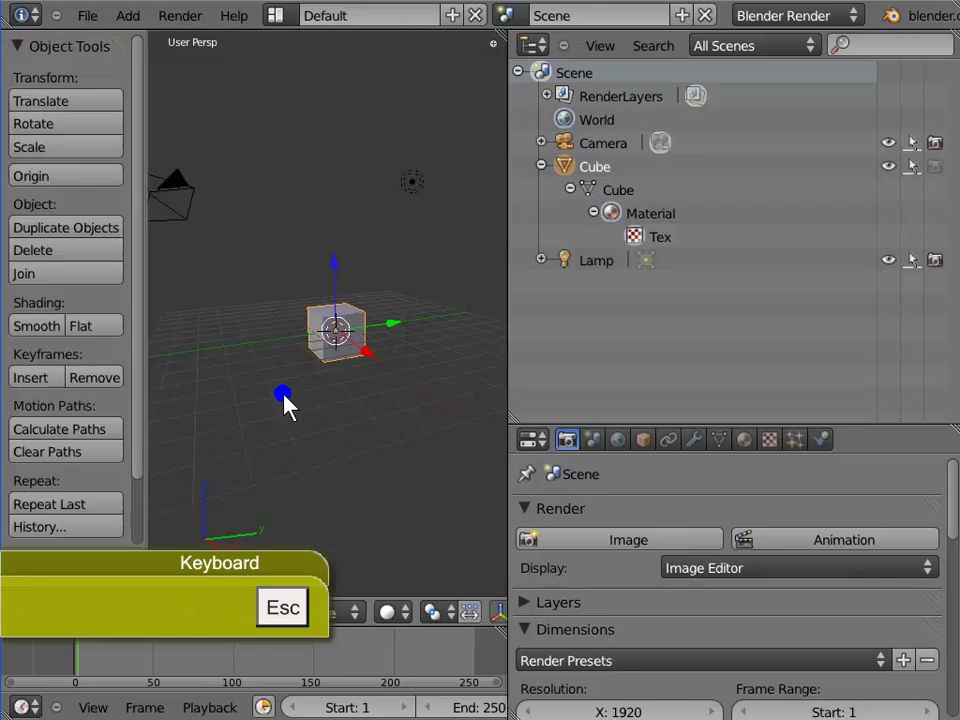
Re-enable rendering for the Cube in the Outliner, render the scene again and return to the 3D view
click(358, 400)
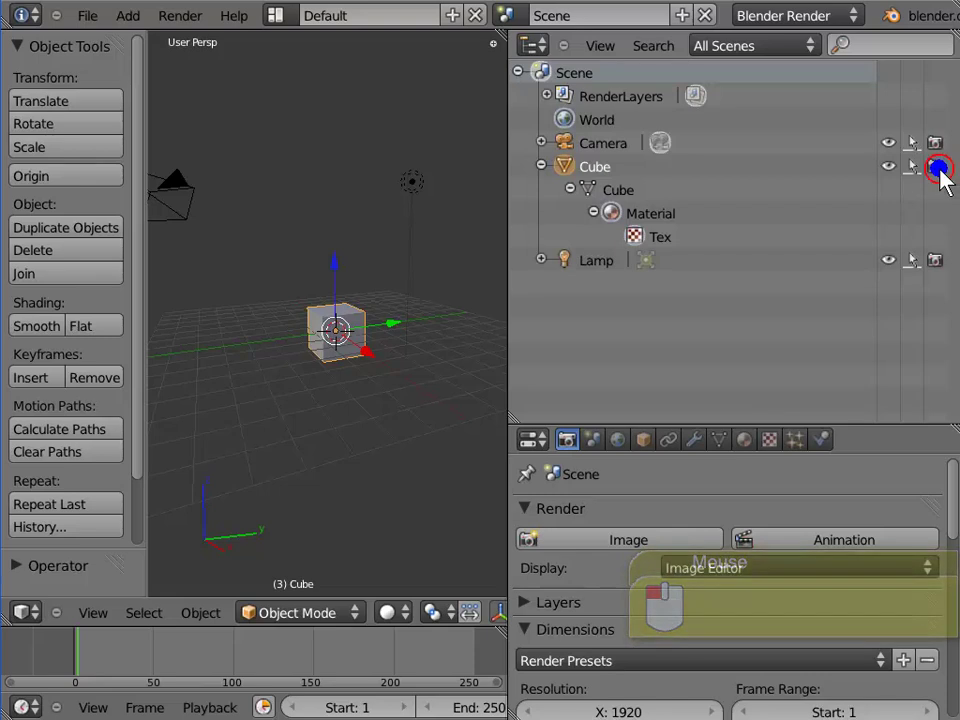
key(F12)
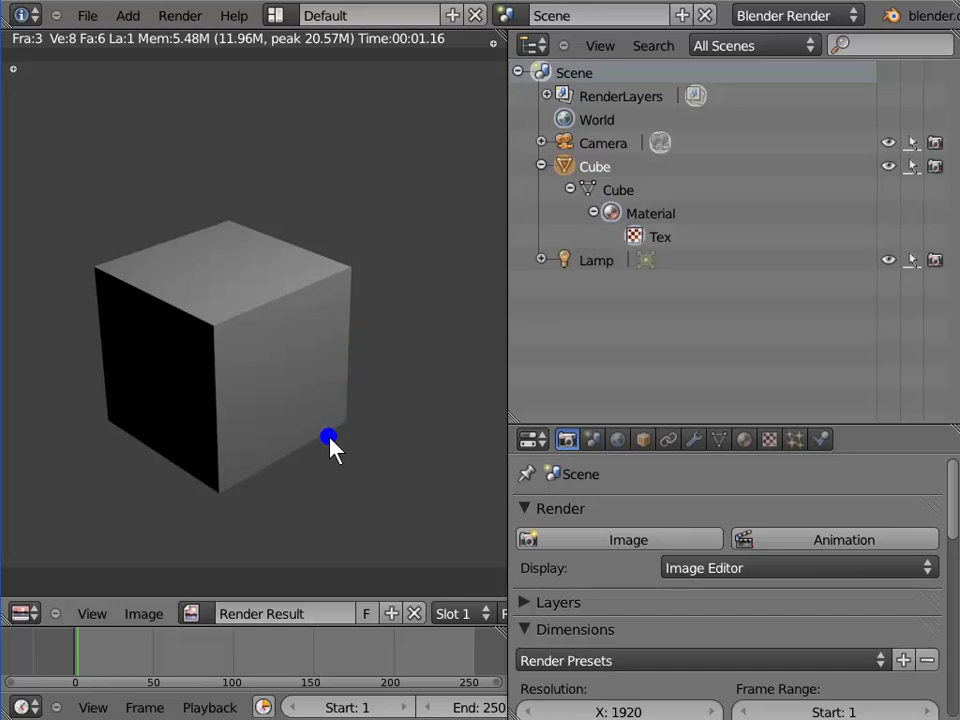
key(Escape)
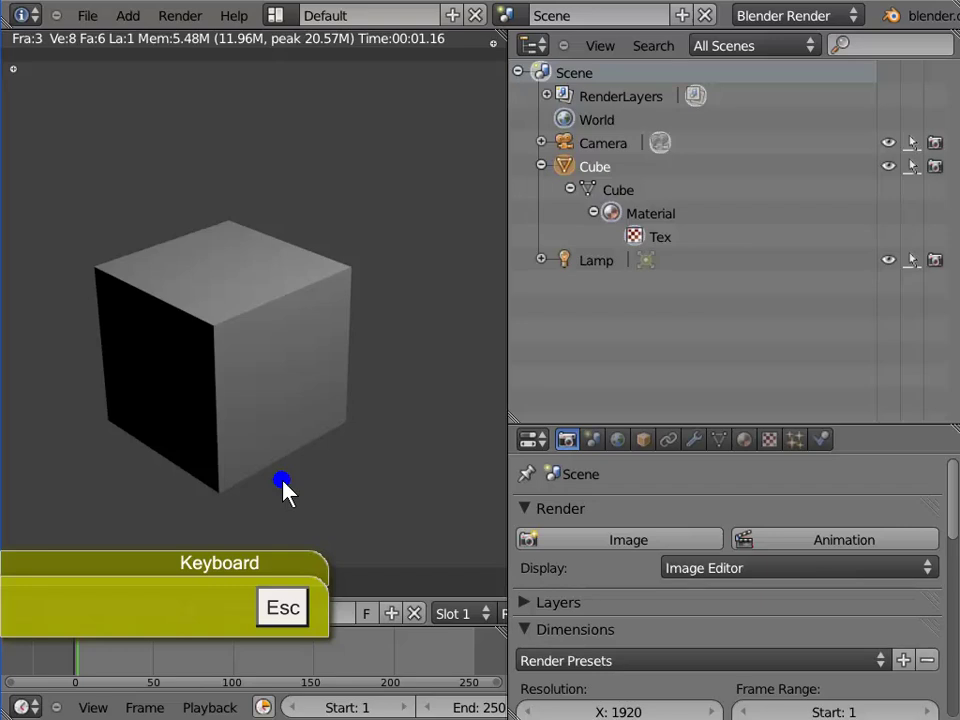
key(Escape)
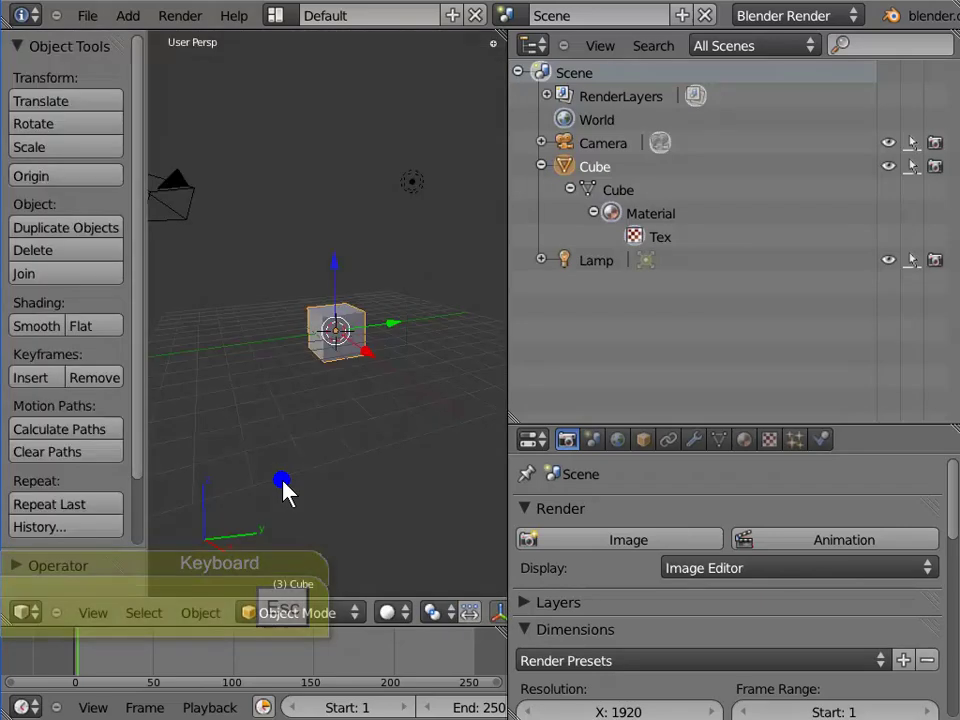
click(345, 396)
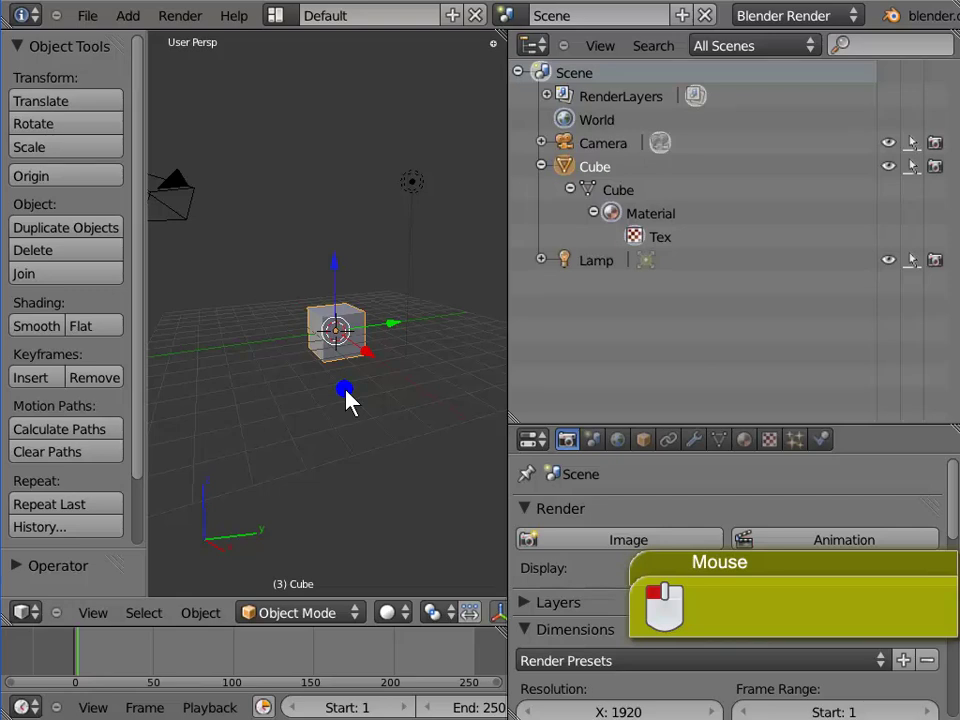
Look through the Outliner's available display modes and limit its listing to the Current Scene
click(681, 46)
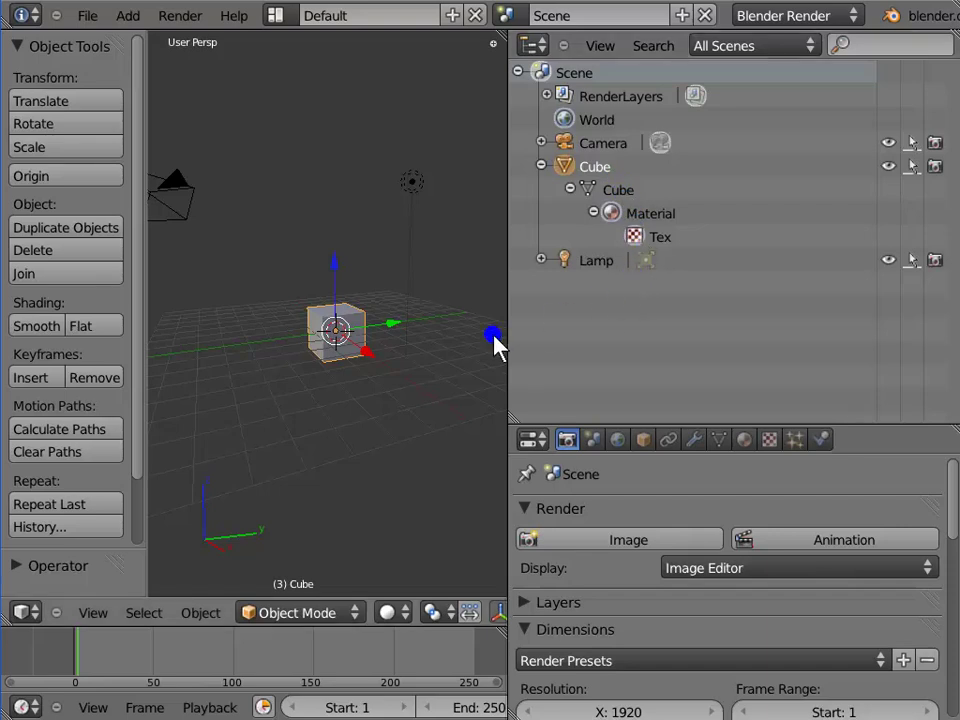
click(382, 271)
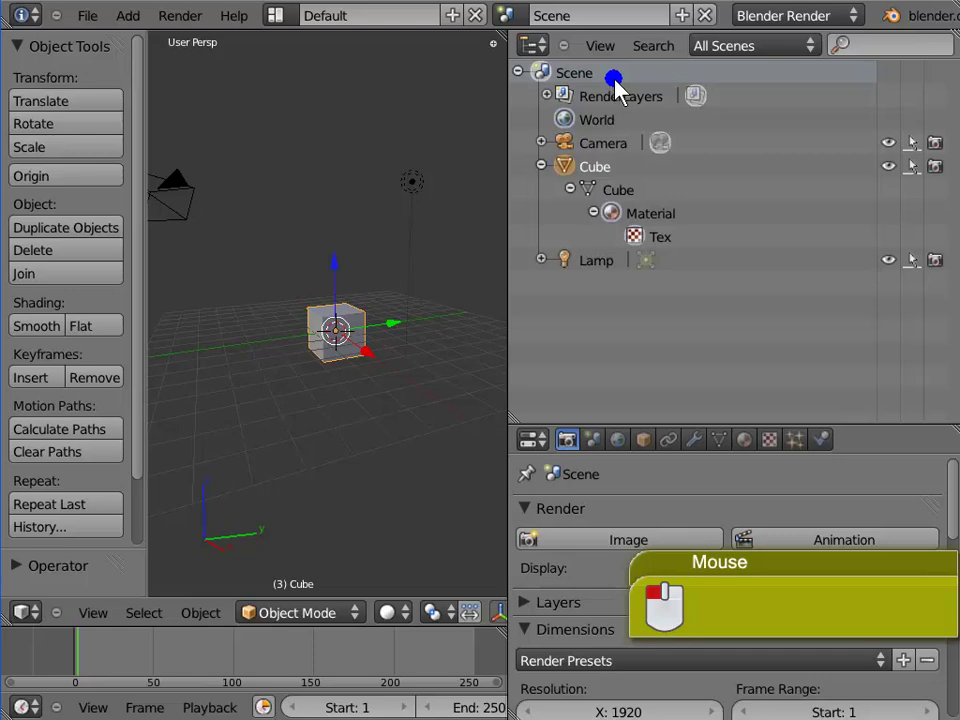
click(811, 47)
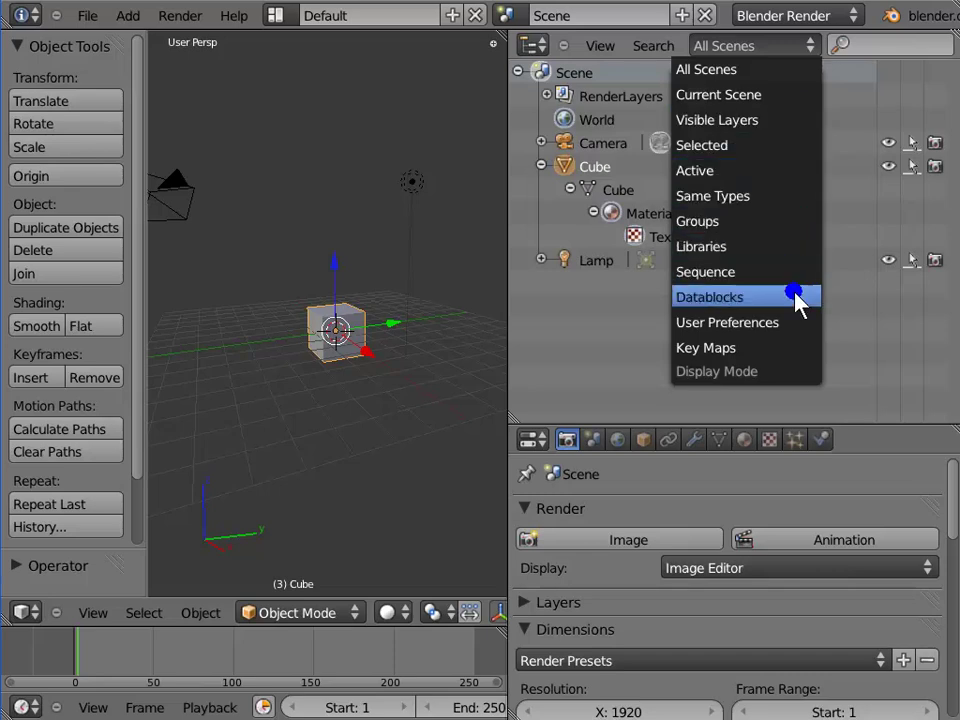
click(797, 370)
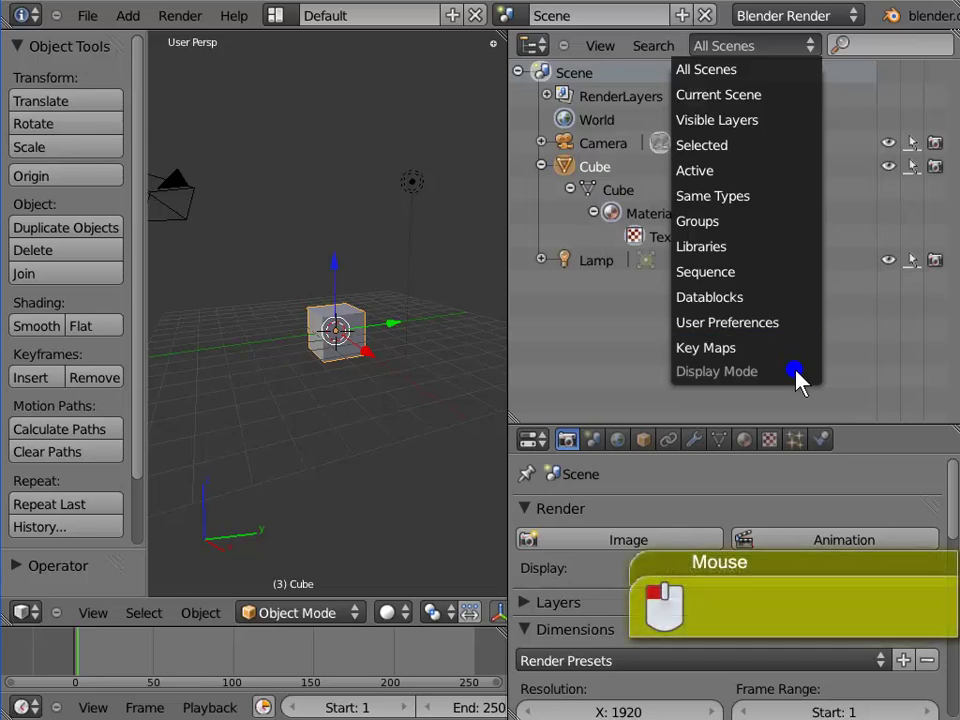
click(782, 96)
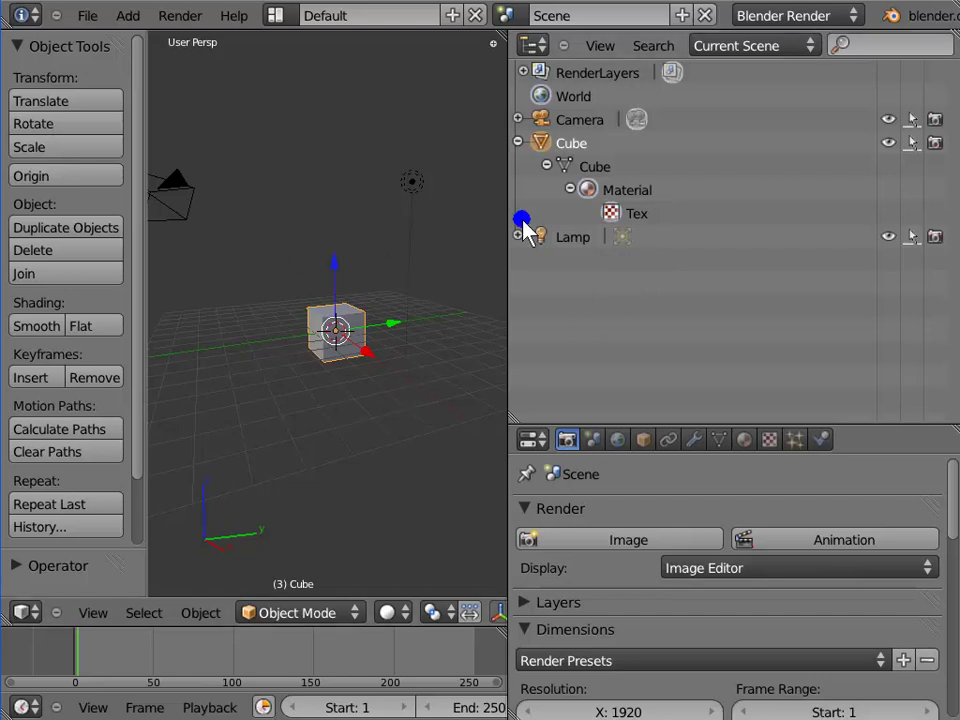
click(585, 262)
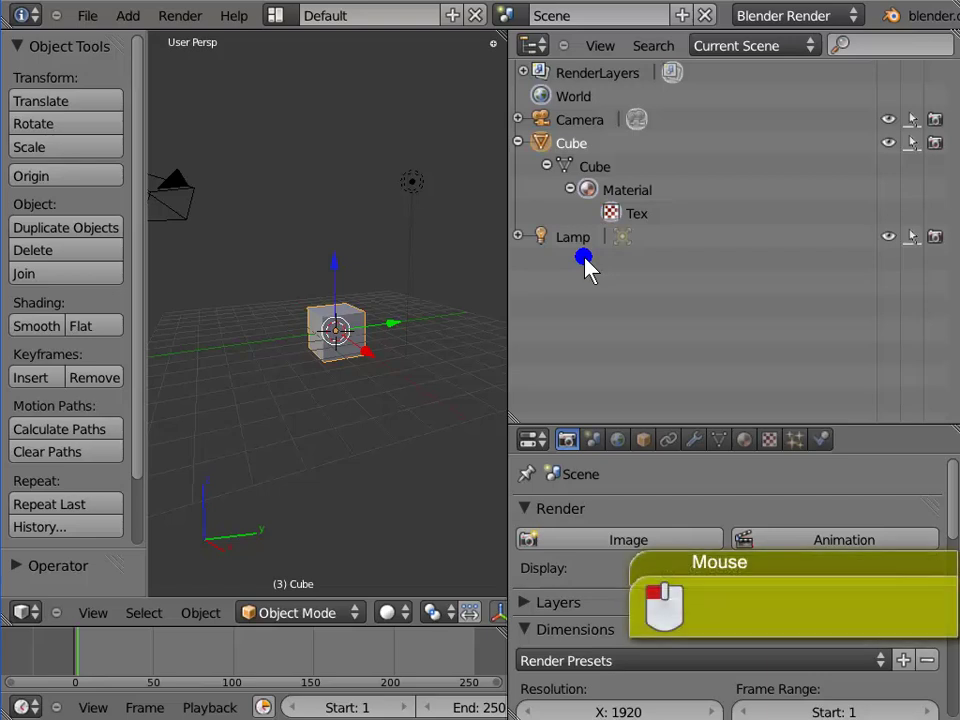
View the Outliner contents in the Visible Layers display mode, followed by the Selected mode
click(811, 46)
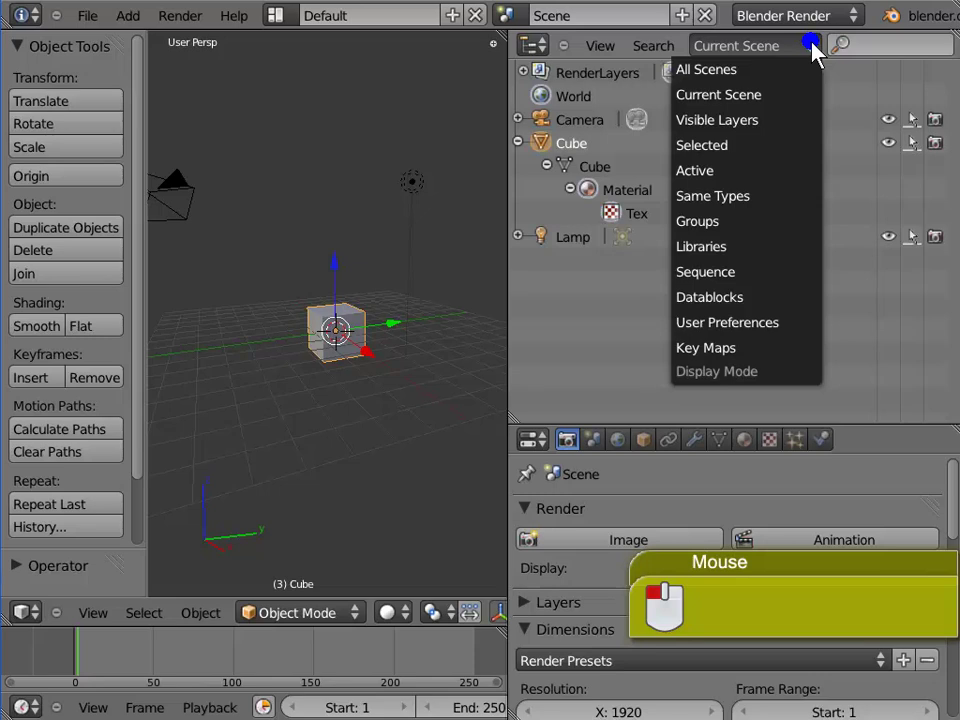
click(801, 120)
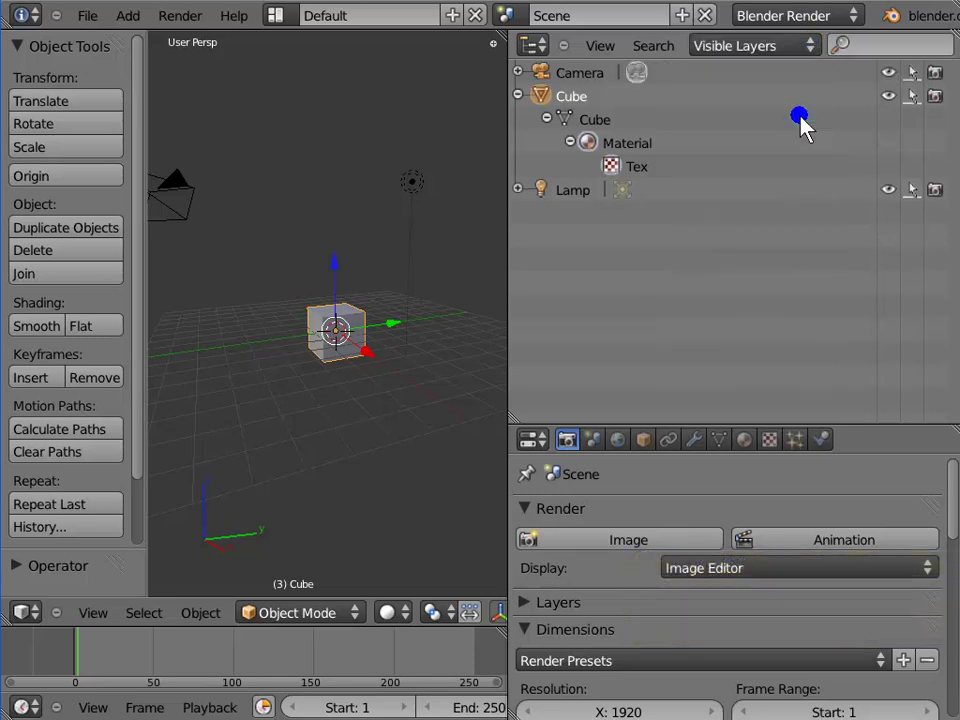
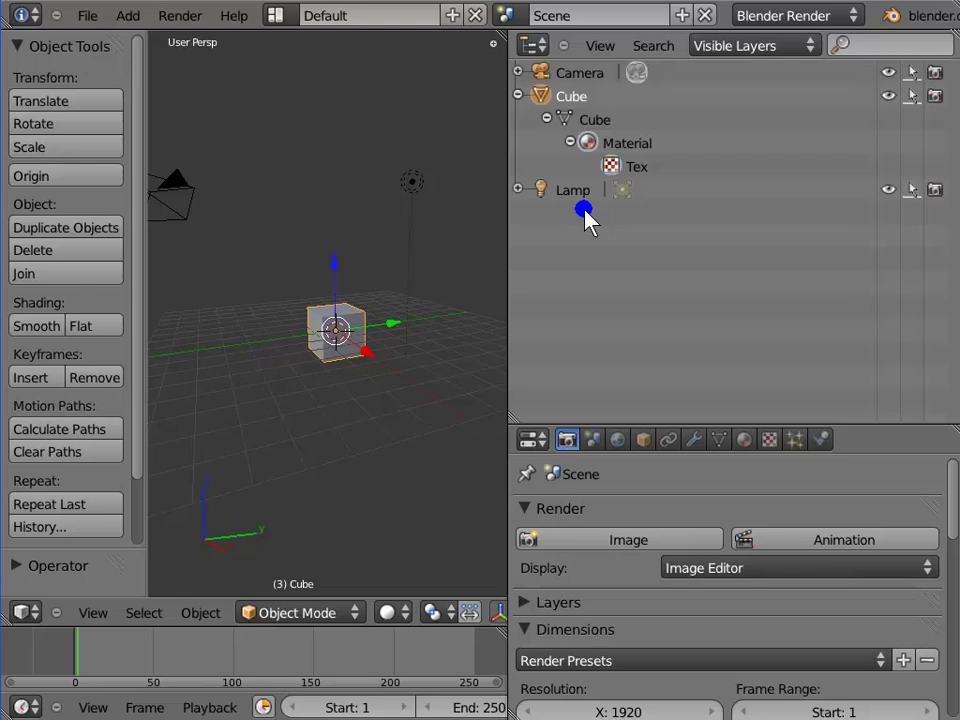
click(586, 220)
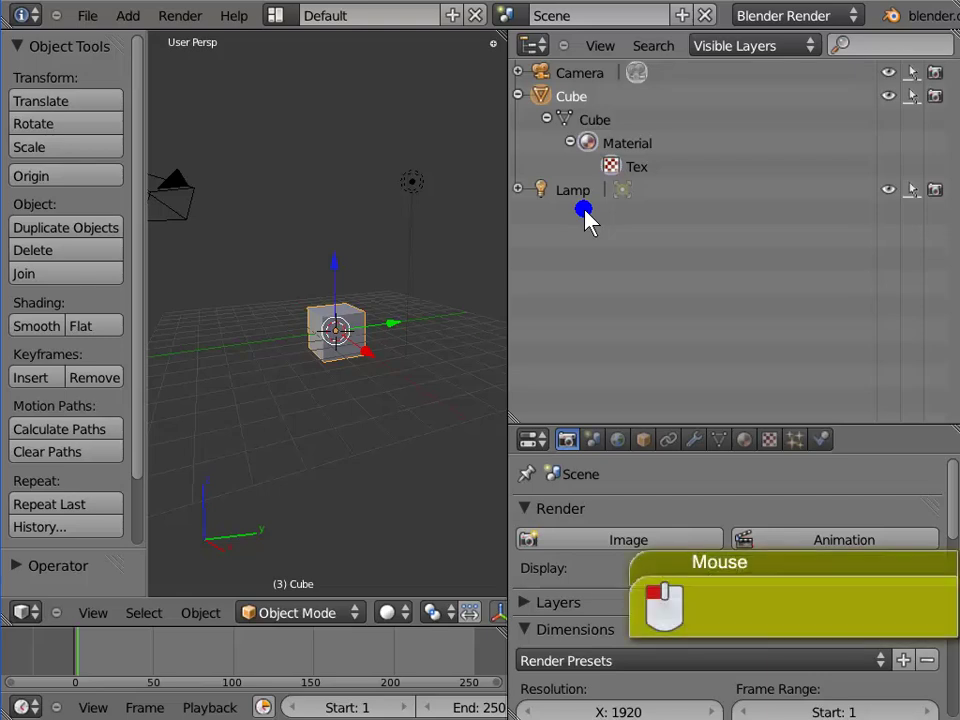
click(807, 55)
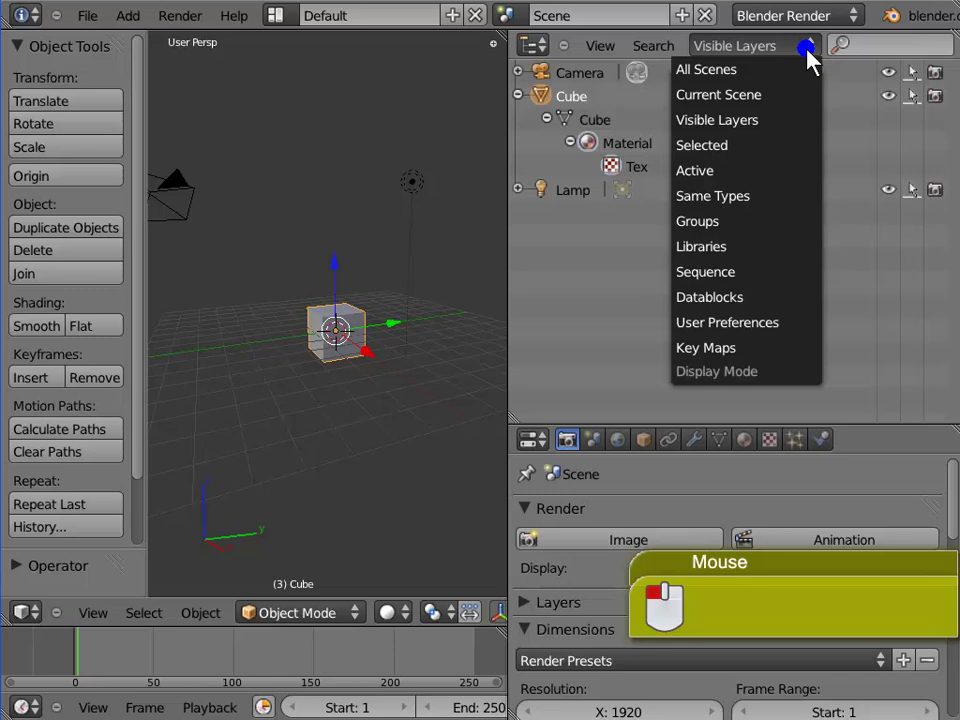
click(800, 145)
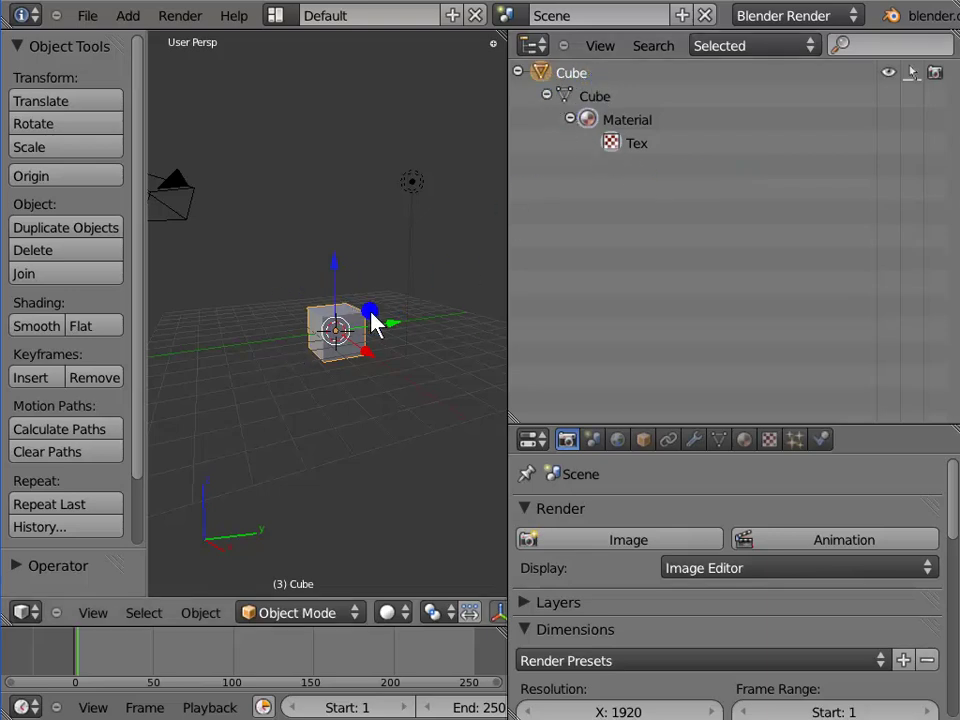
click(350, 377)
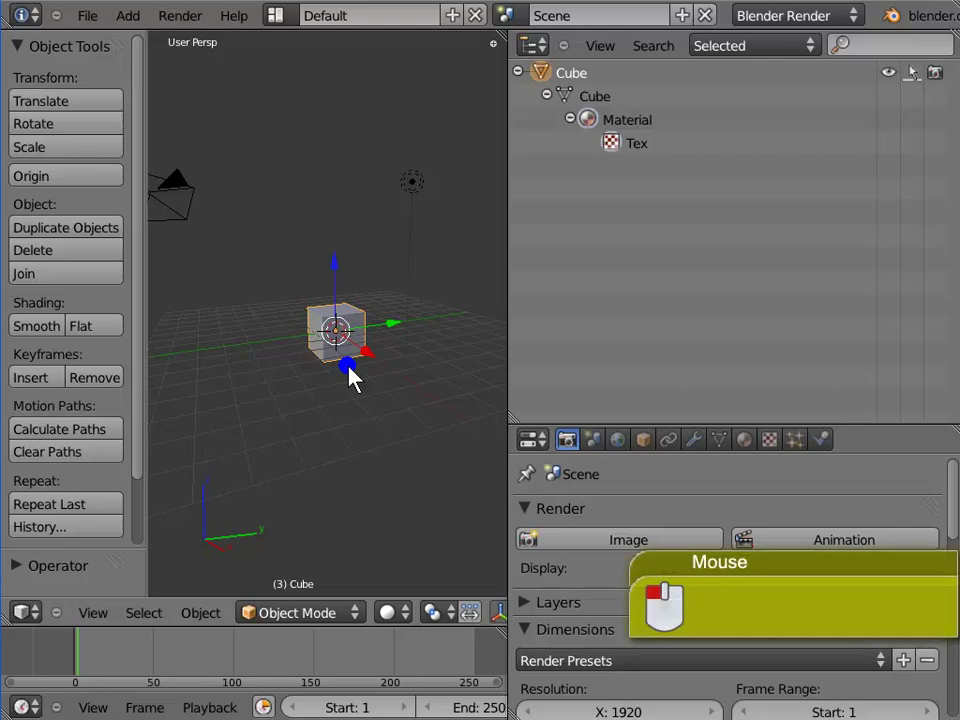
View the Outliner contents in the Active display mode, followed by the Same Types mode
click(807, 47)
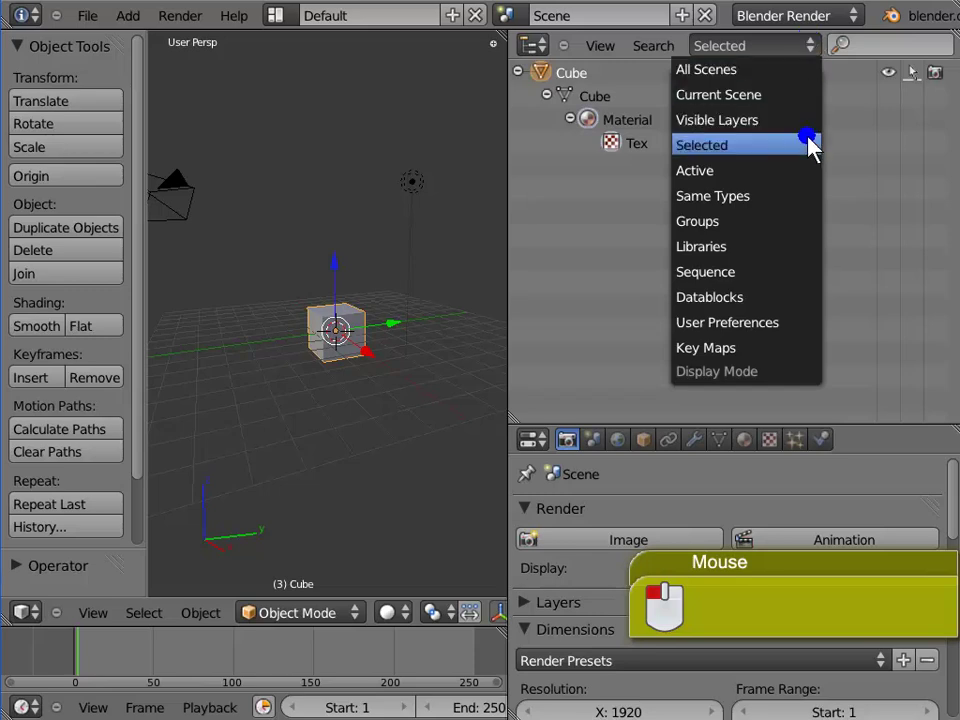
click(795, 171)
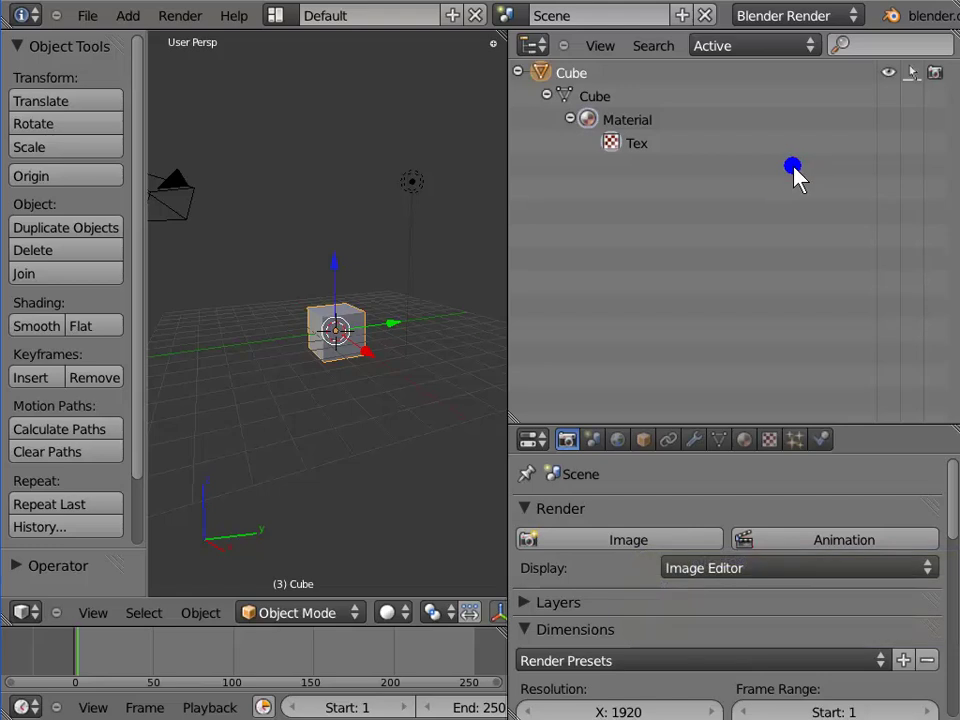
click(601, 84)
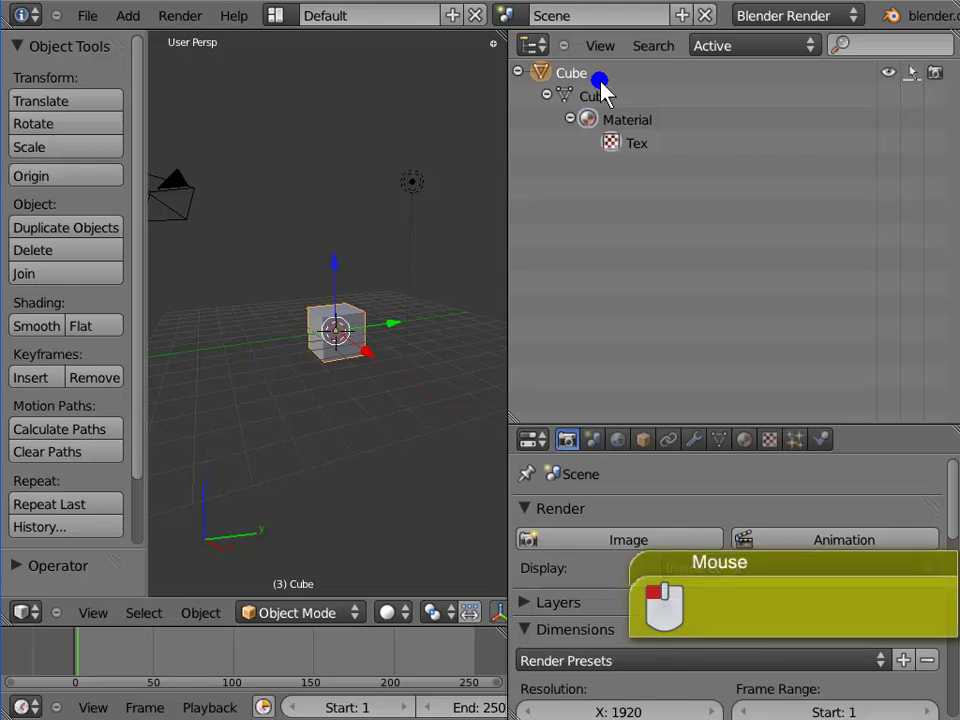
click(810, 45)
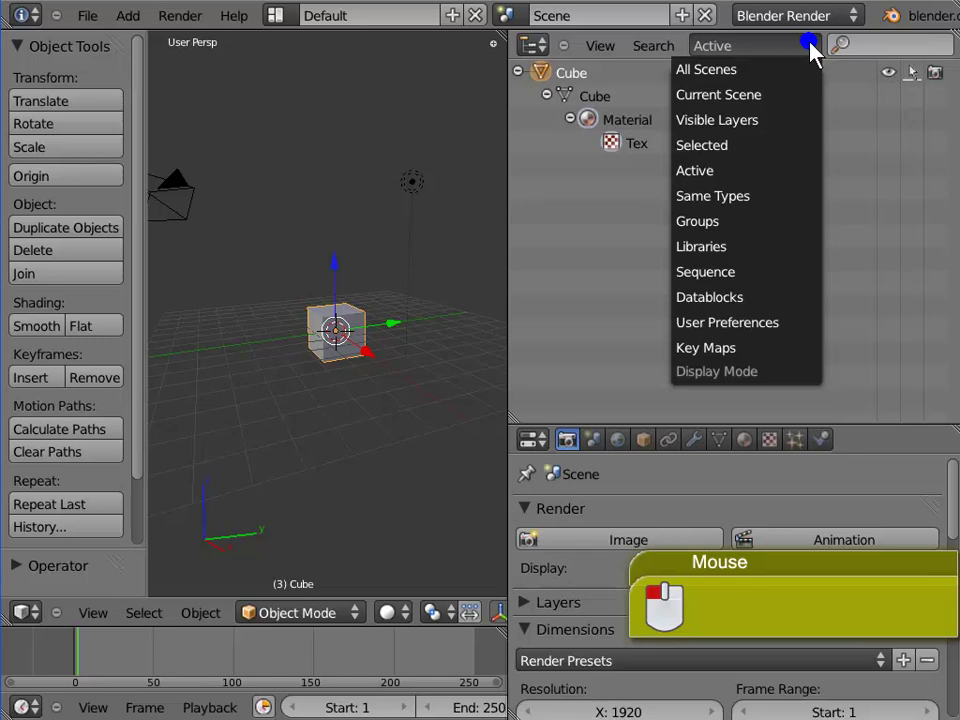
click(785, 196)
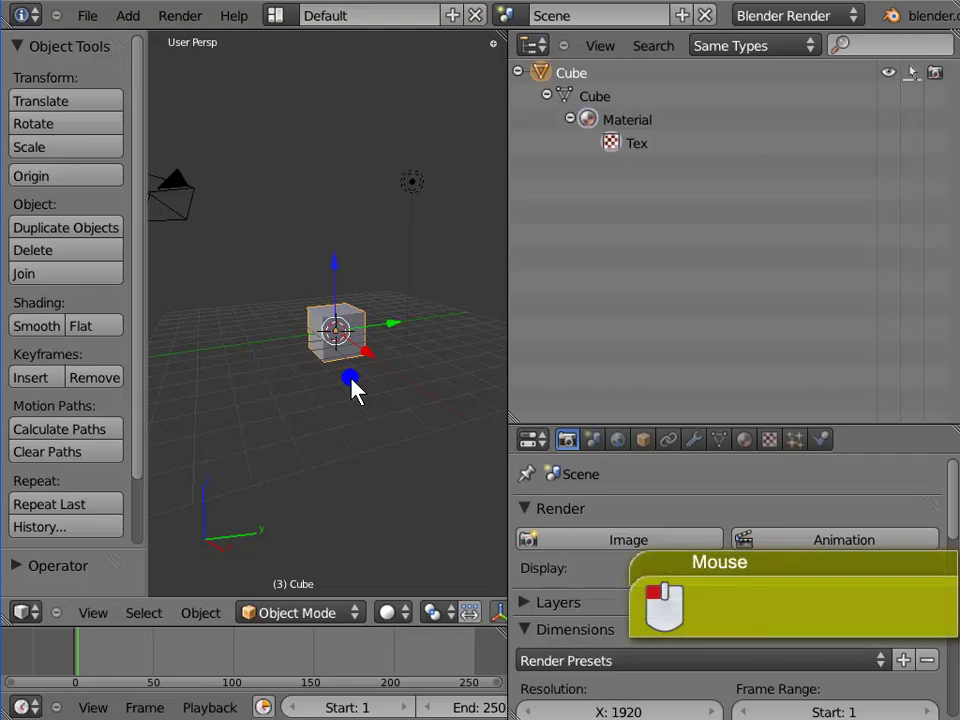
View the Outliner in the Groups display mode and return it to the All Scenes mode
click(808, 46)
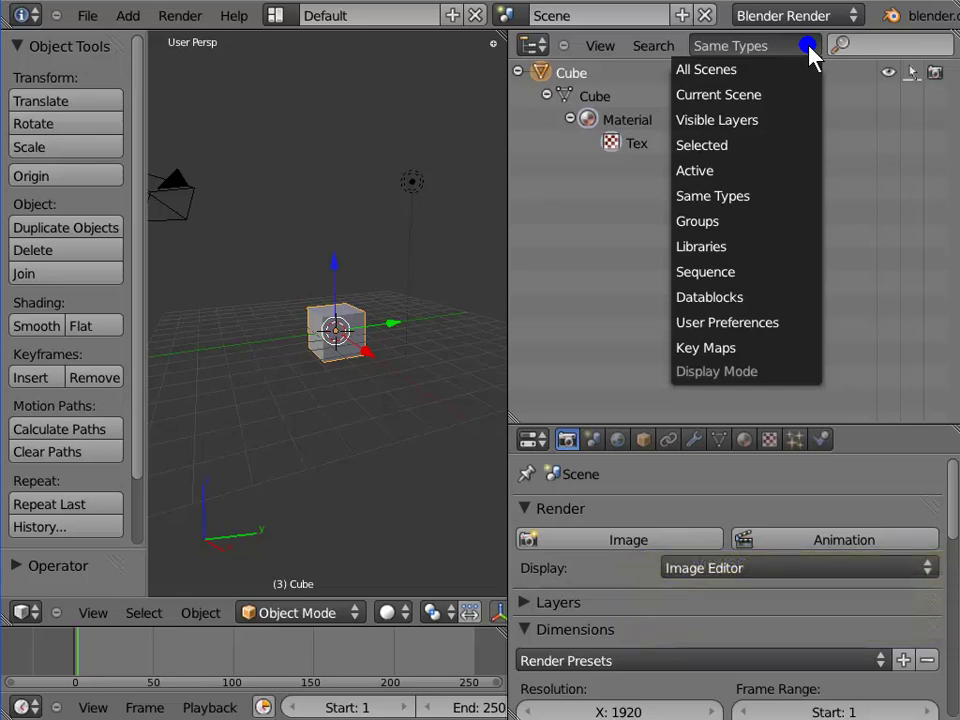
click(780, 221)
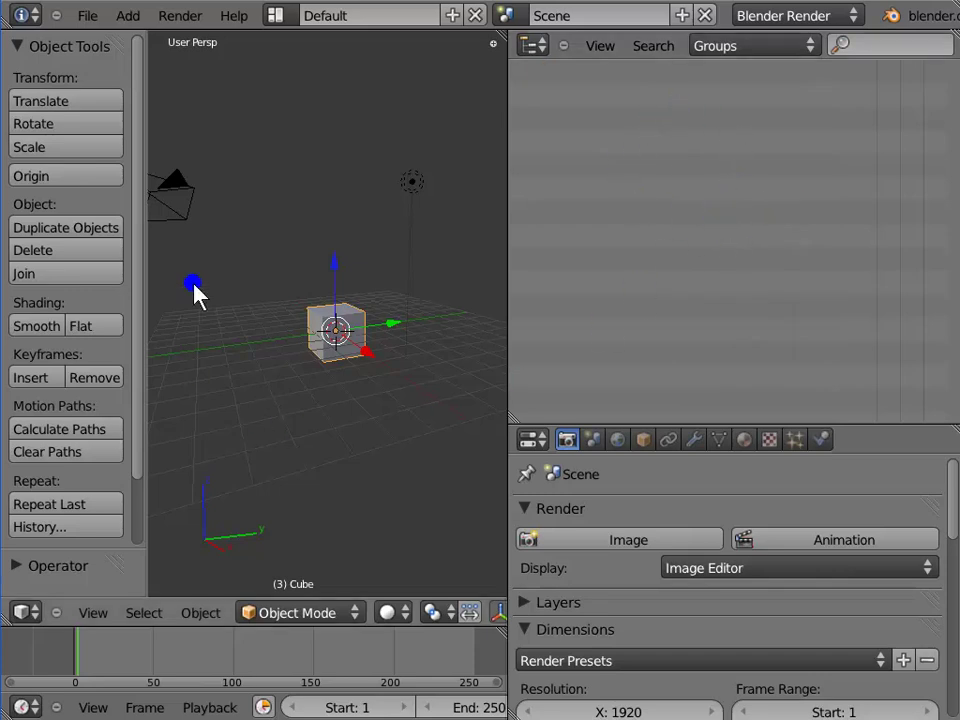
click(803, 46)
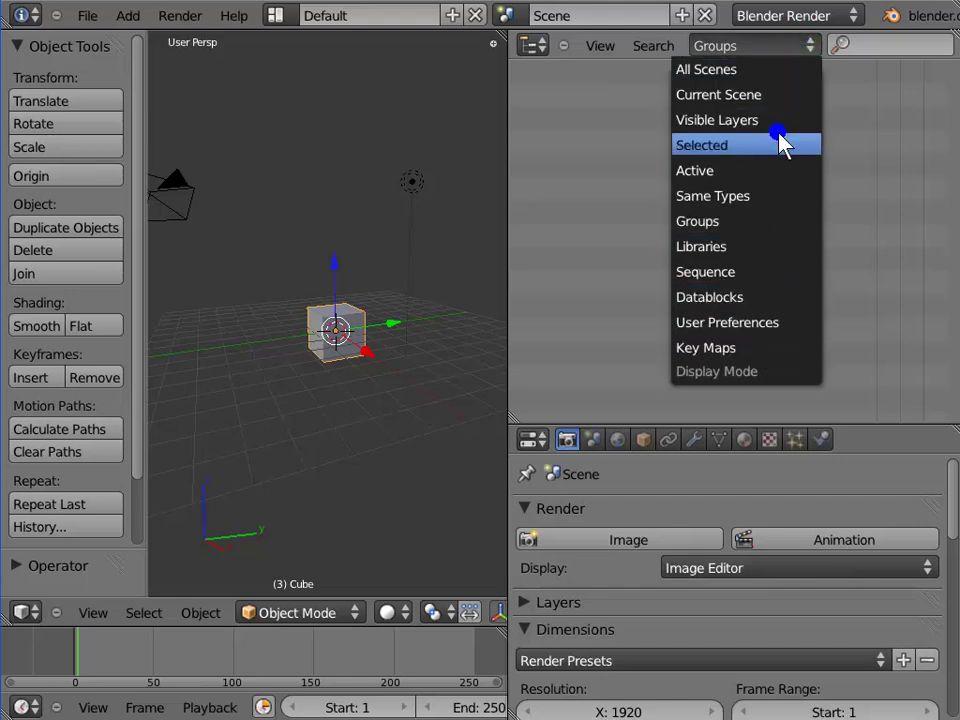
click(766, 68)
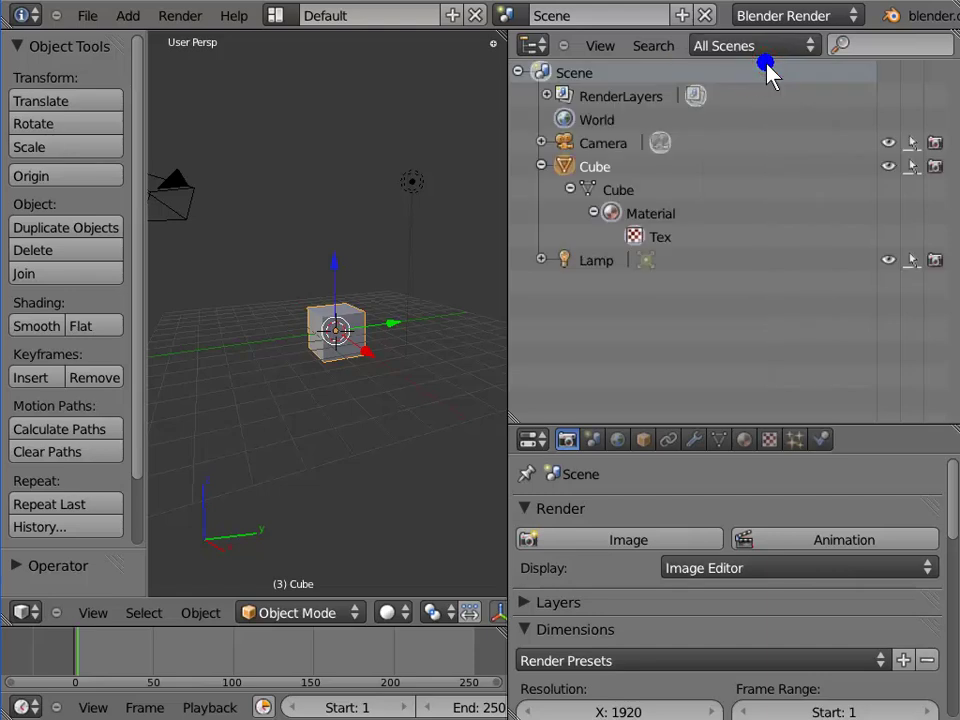